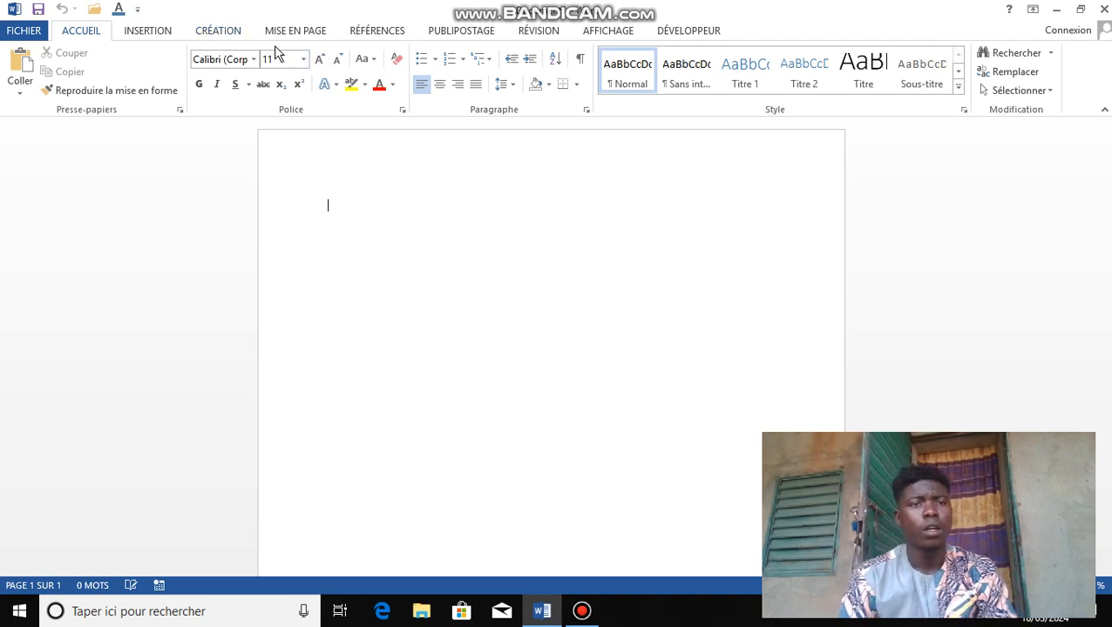
Step: Switch the ribbon to the Création tab to show the document design options
{"action": "left_click", "coordinate": [219, 31]}
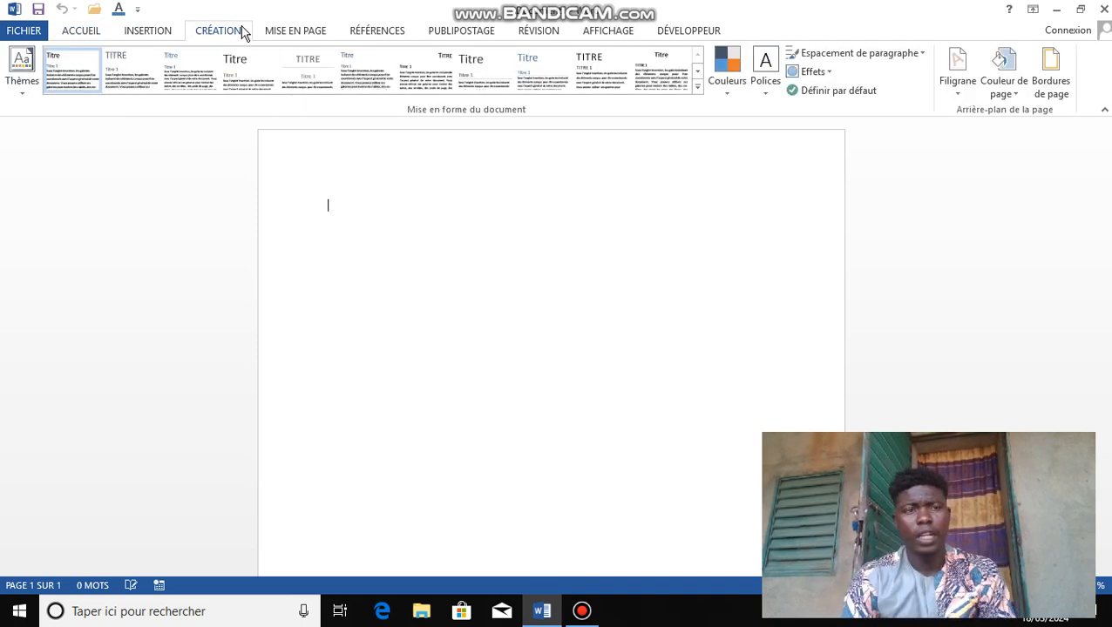
Step: Apply the Secteur theme to the document
{"action": "left_click", "coordinate": [32, 90]}
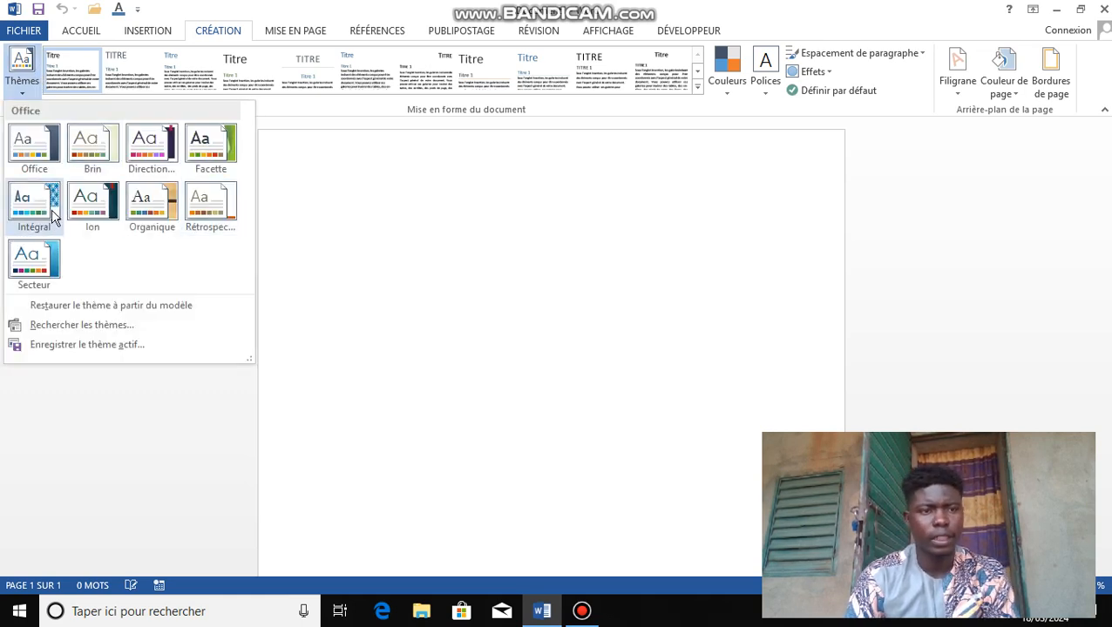
{"action": "left_click", "coordinate": [34, 257]}
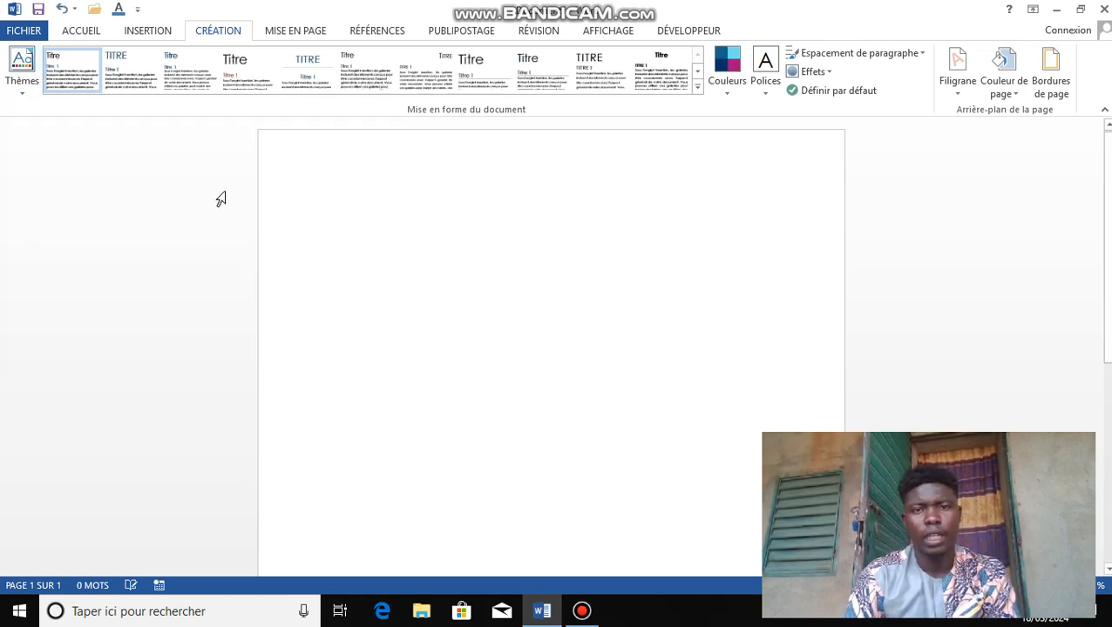
{"action": "left_click", "coordinate": [697, 88]}
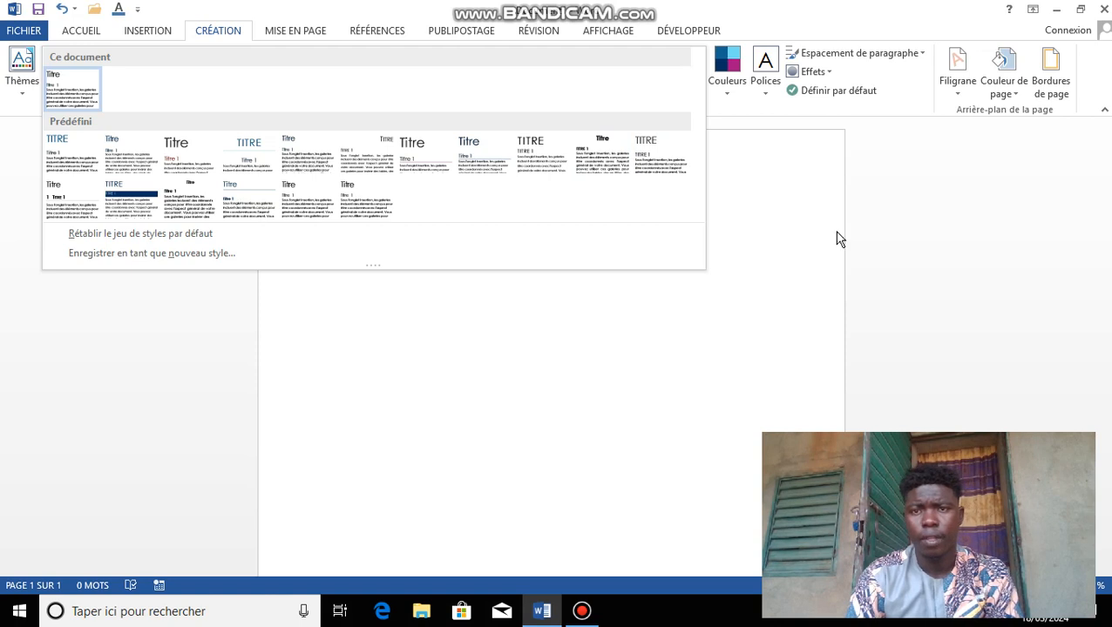
Step: Switch the document colour scheme to Personnalisé 1
{"action": "left_click", "coordinate": [727, 87]}
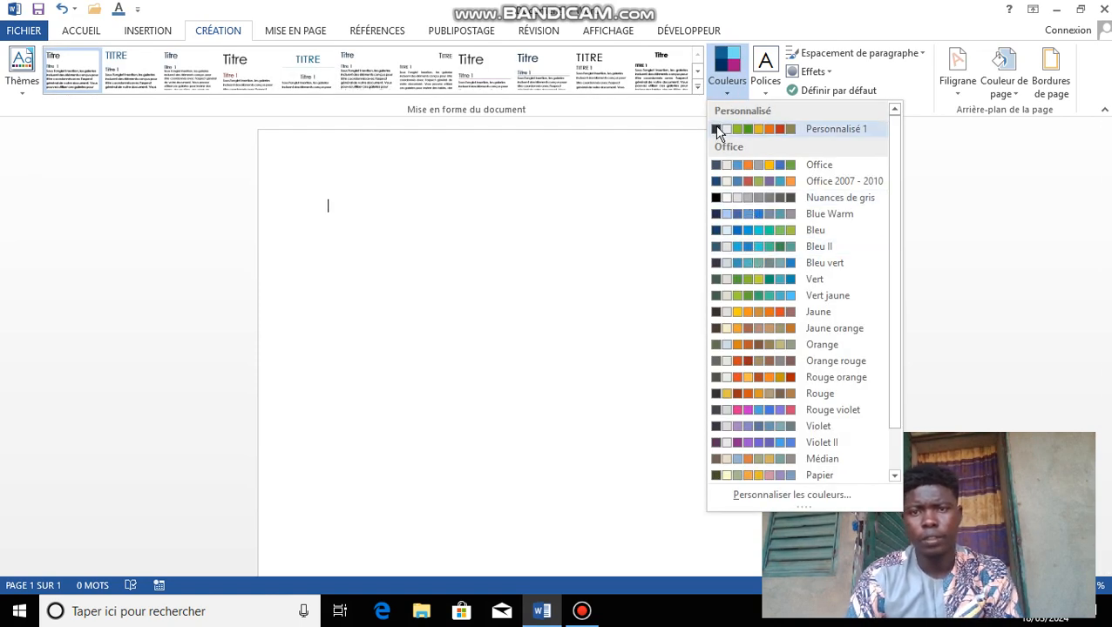
{"action": "left_click", "coordinate": [716, 130]}
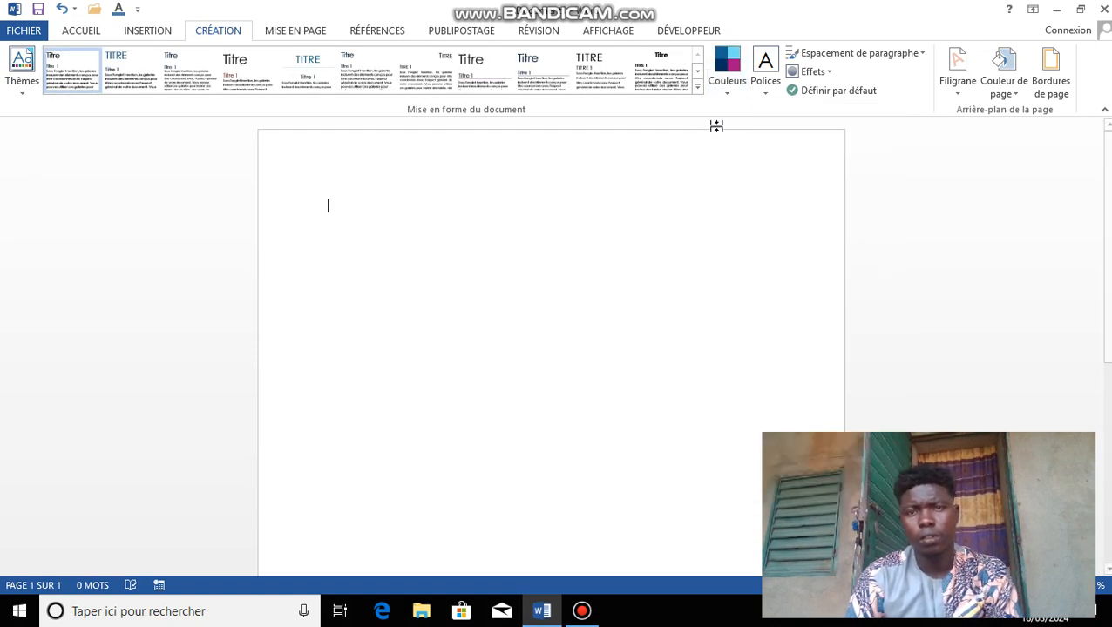
{"action": "left_click", "coordinate": [766, 96]}
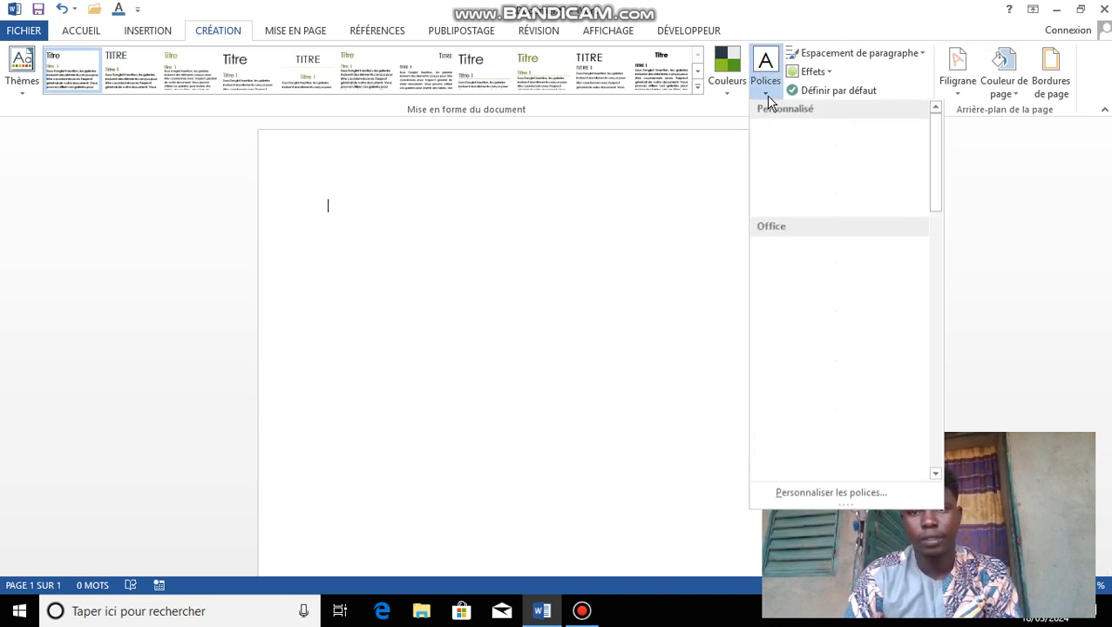
Step: Create and save a custom font set with Castellar titles and Mongolian Baiti body text
{"action": "left_click", "coordinate": [890, 497]}
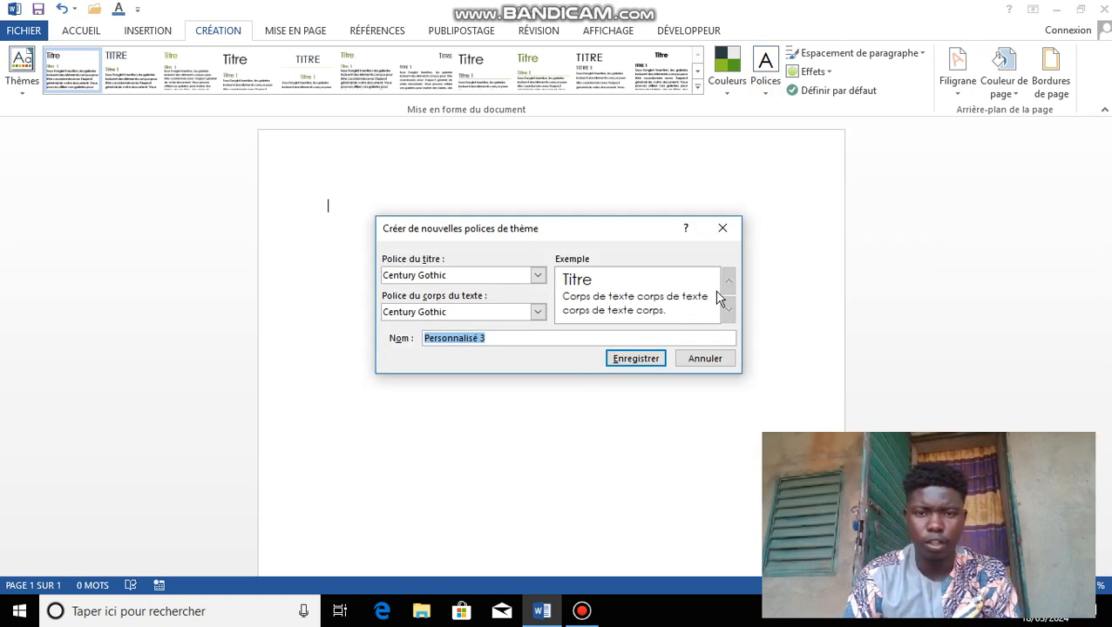
{"action": "left_click", "coordinate": [540, 317]}
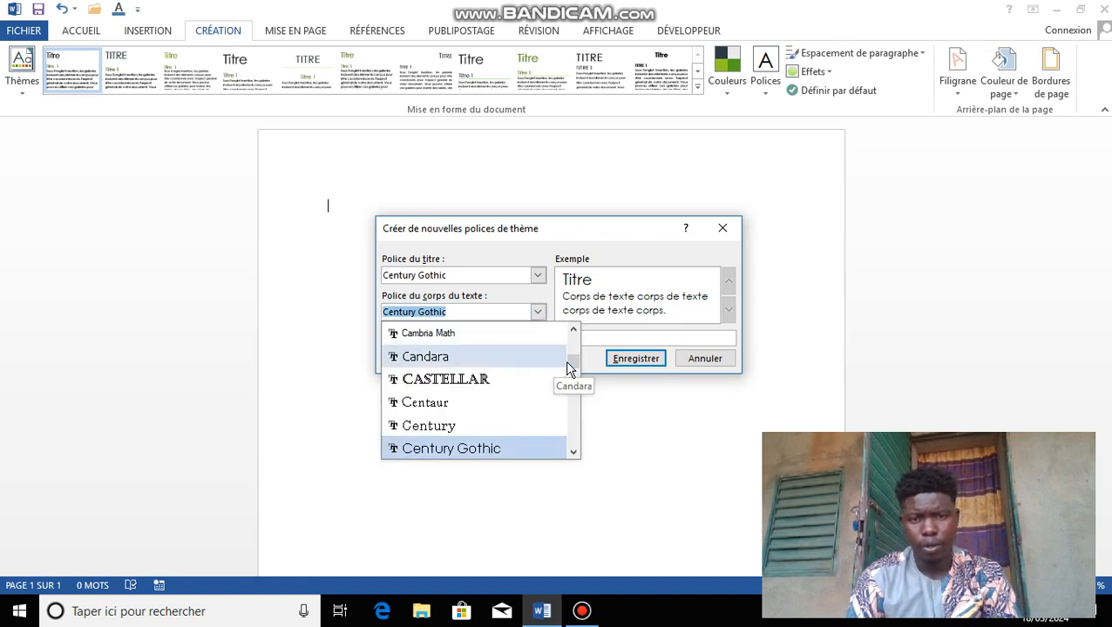
{"action": "left_click_drag", "start_coordinate": [569, 364], "coordinate": [577, 418]}
{"action": "left_click", "coordinate": [527, 444]}
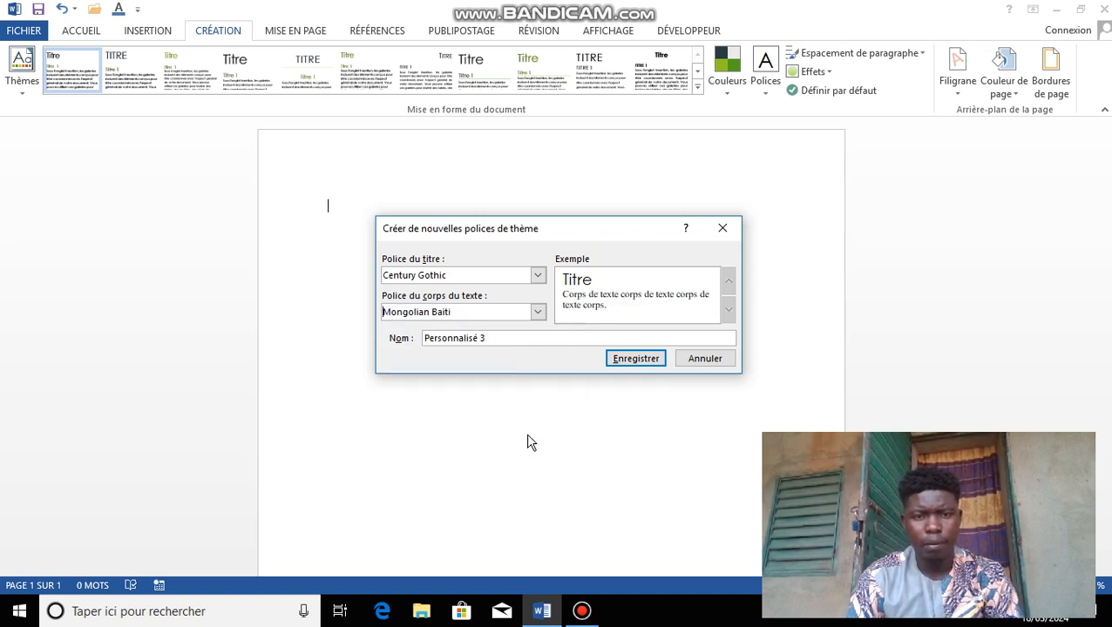
{"action": "left_click", "coordinate": [537, 276]}
{"action": "left_click", "coordinate": [477, 343]}
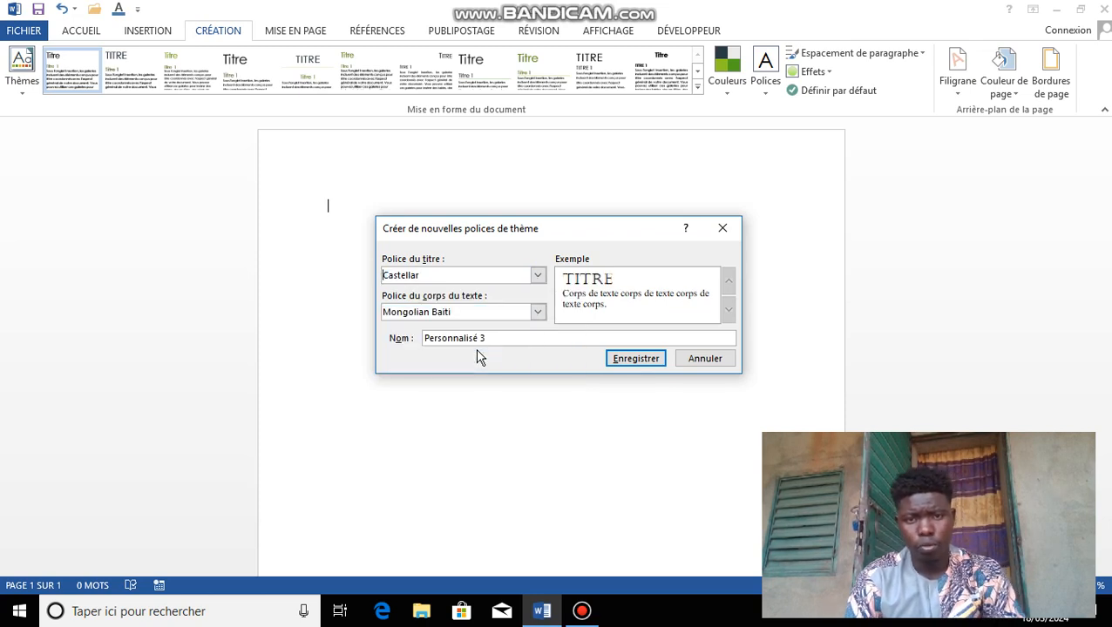
{"action": "left_click", "coordinate": [618, 359]}
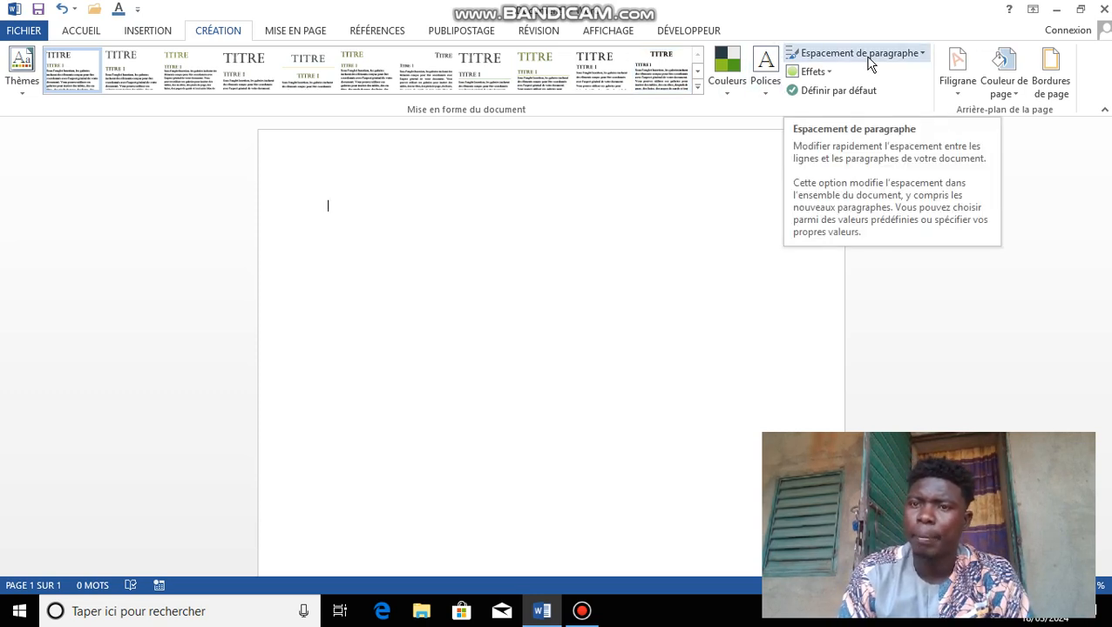
Step: Preview the paragraph spacing and effects presets without applying any, then bring up the watermark gallery
{"action": "left_click", "coordinate": [922, 54]}
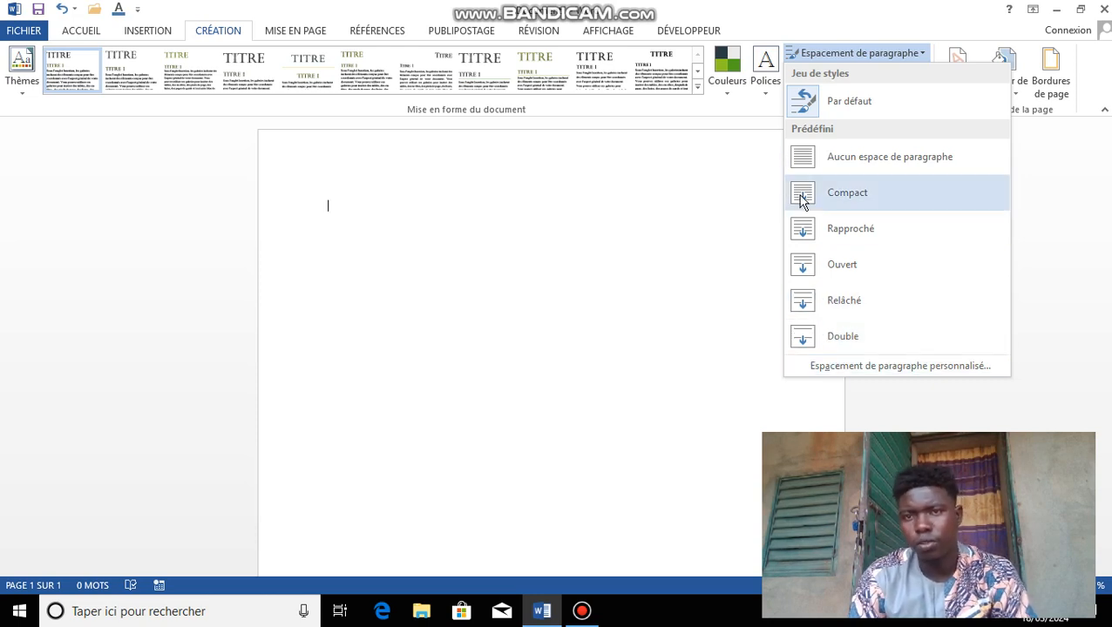
{"action": "left_click", "coordinate": [716, 271]}
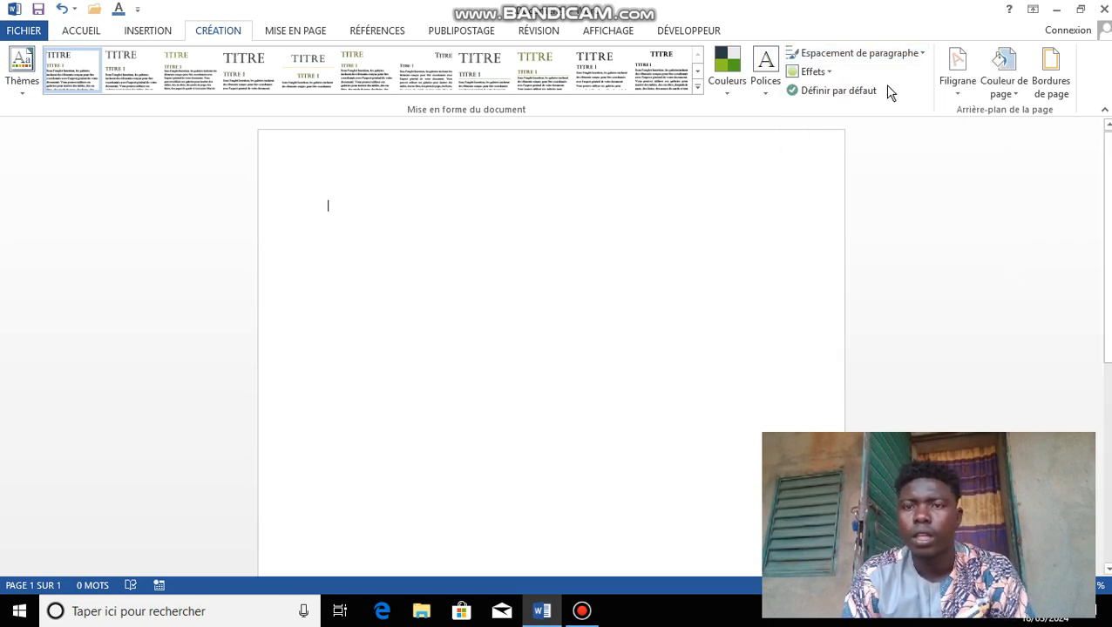
{"action": "left_click", "coordinate": [824, 74]}
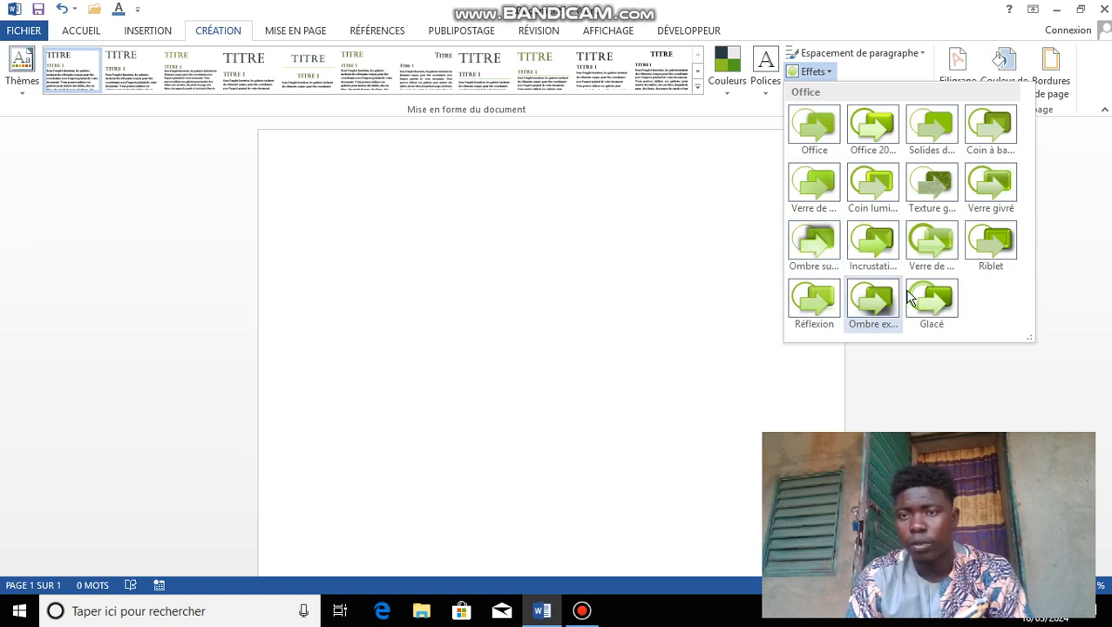
{"action": "left_click", "coordinate": [734, 309]}
{"action": "left_click", "coordinate": [958, 99]}
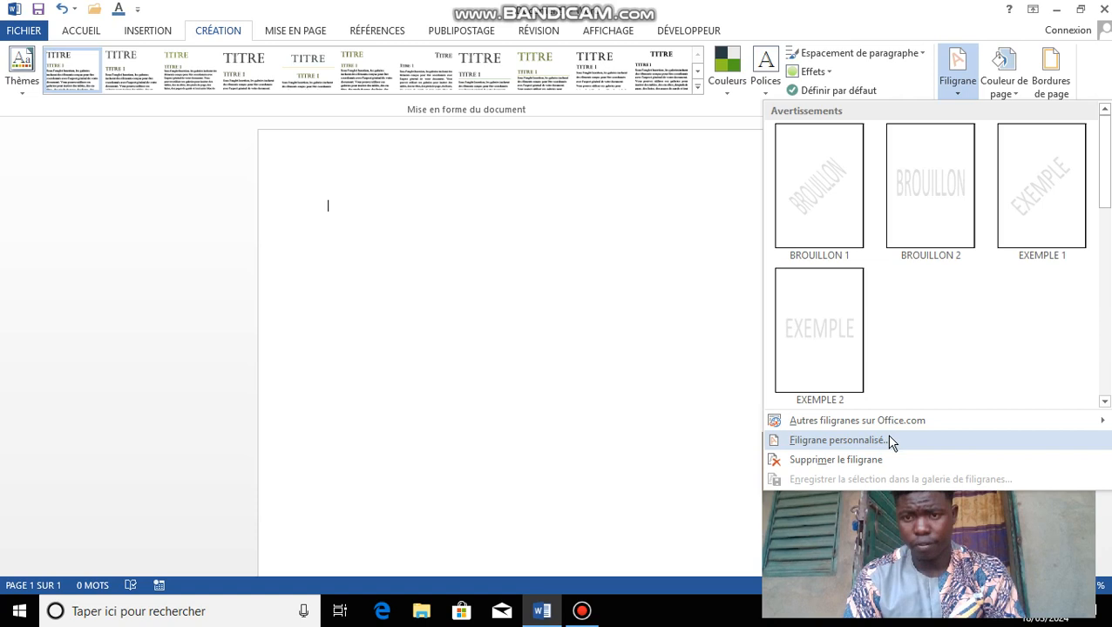
Step: Replace the BROUILLON default with a custom text watermark showing the person's full name
{"action": "left_click", "coordinate": [889, 441]}
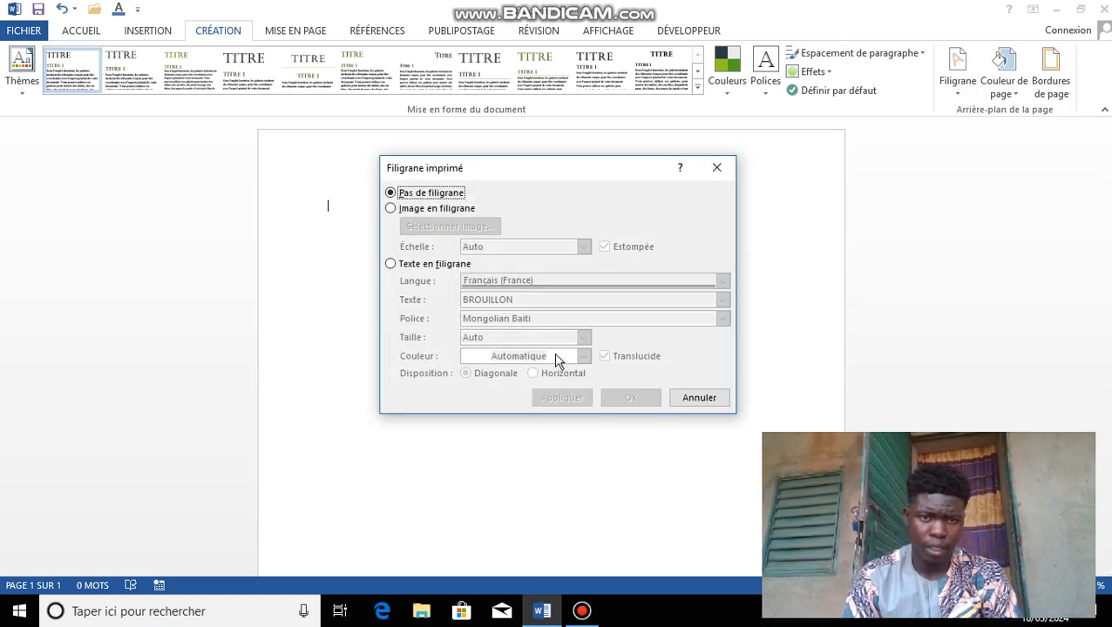
{"action": "left_click", "coordinate": [396, 266]}
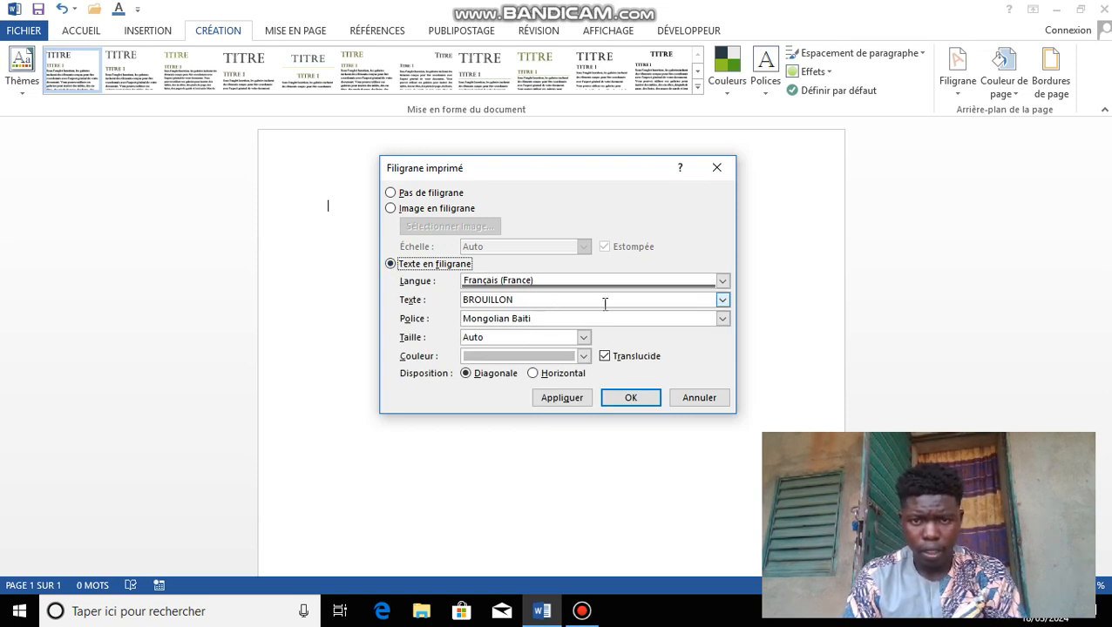
{"action": "left_click", "coordinate": [724, 302]}
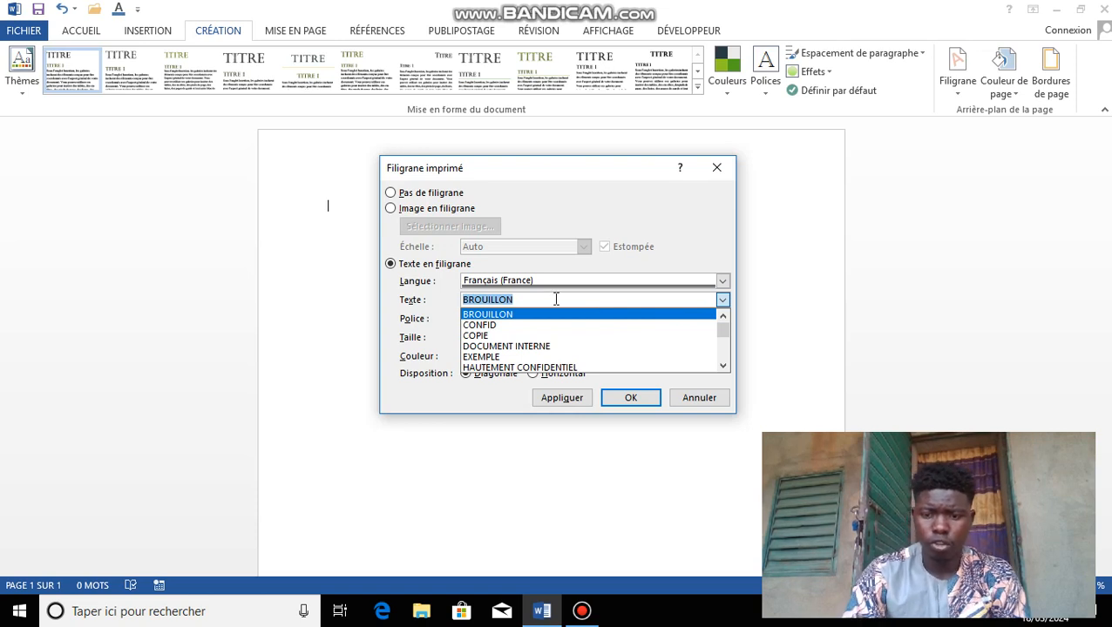
{"action": "key", "text": "BackSpace"}
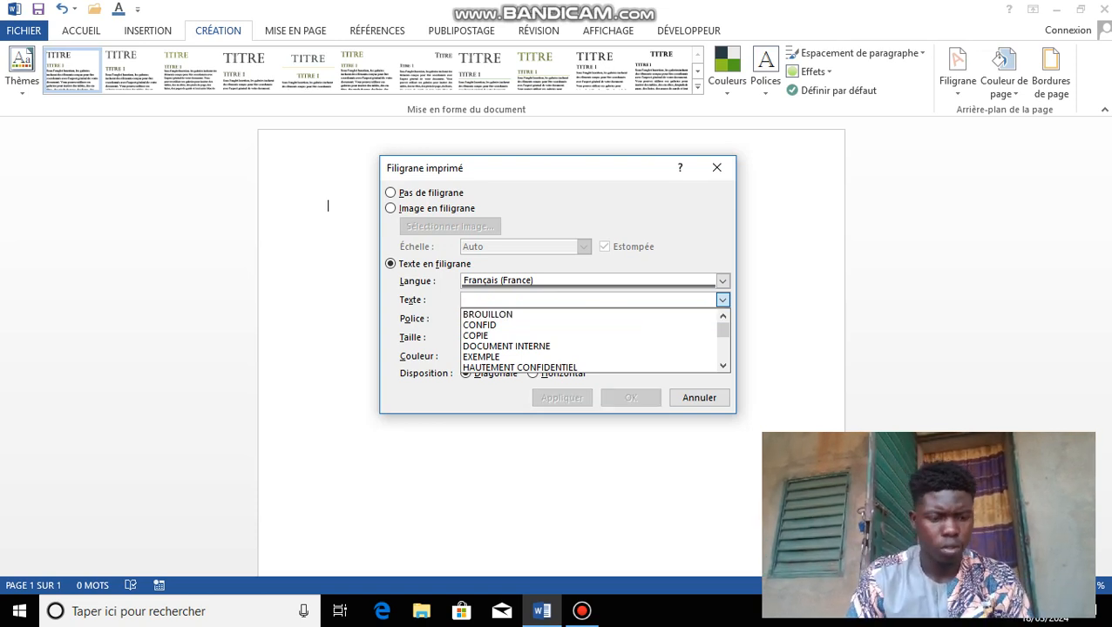
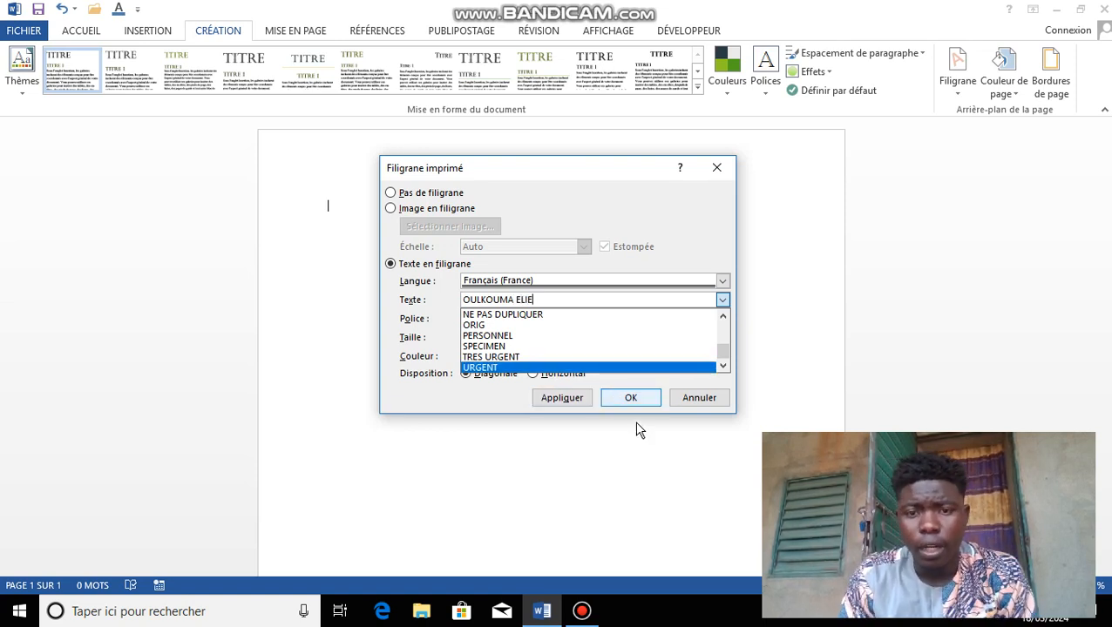
{"action": "left_click", "coordinate": [632, 399]}
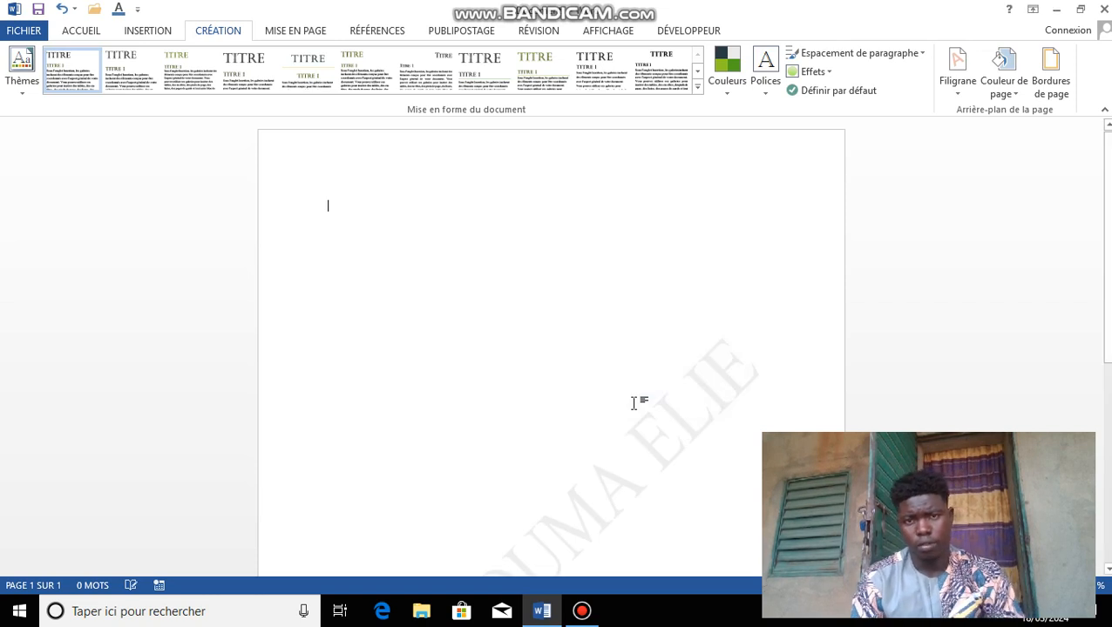
{"action": "scroll", "coordinate": [550, 348], "scroll_direction": "down", "scroll_amount": 5}
{"action": "scroll", "coordinate": [551, 348], "scroll_direction": "down", "scroll_amount": 4}
{"action": "scroll", "coordinate": [1095, 429], "scroll_direction": "up", "scroll_amount": 3}
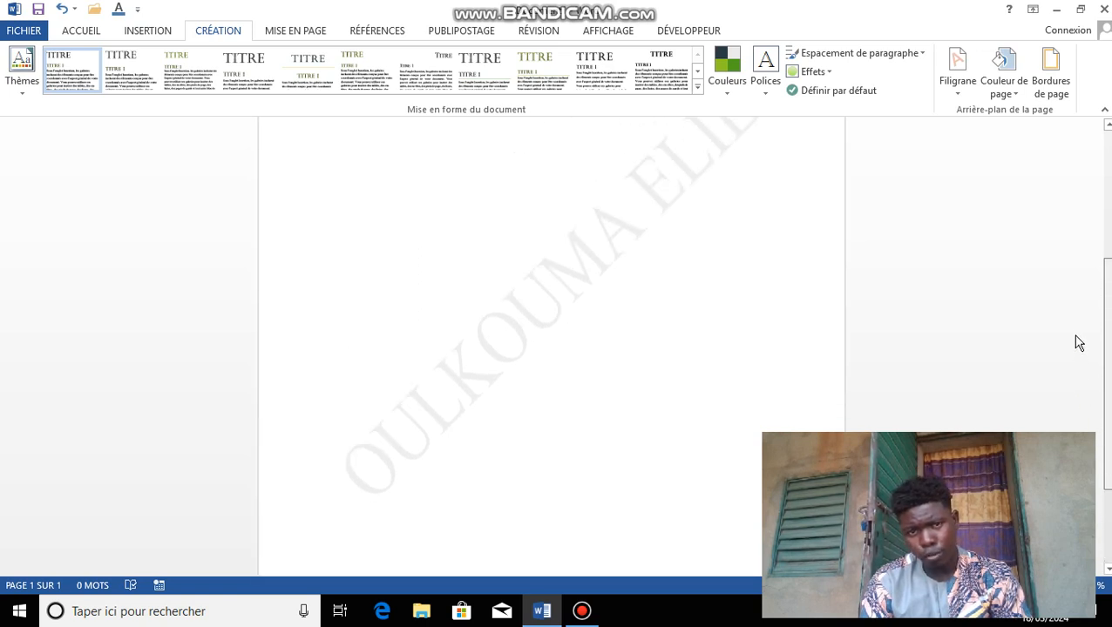
{"action": "scroll", "coordinate": [1093, 384], "scroll_direction": "up", "scroll_amount": 3}
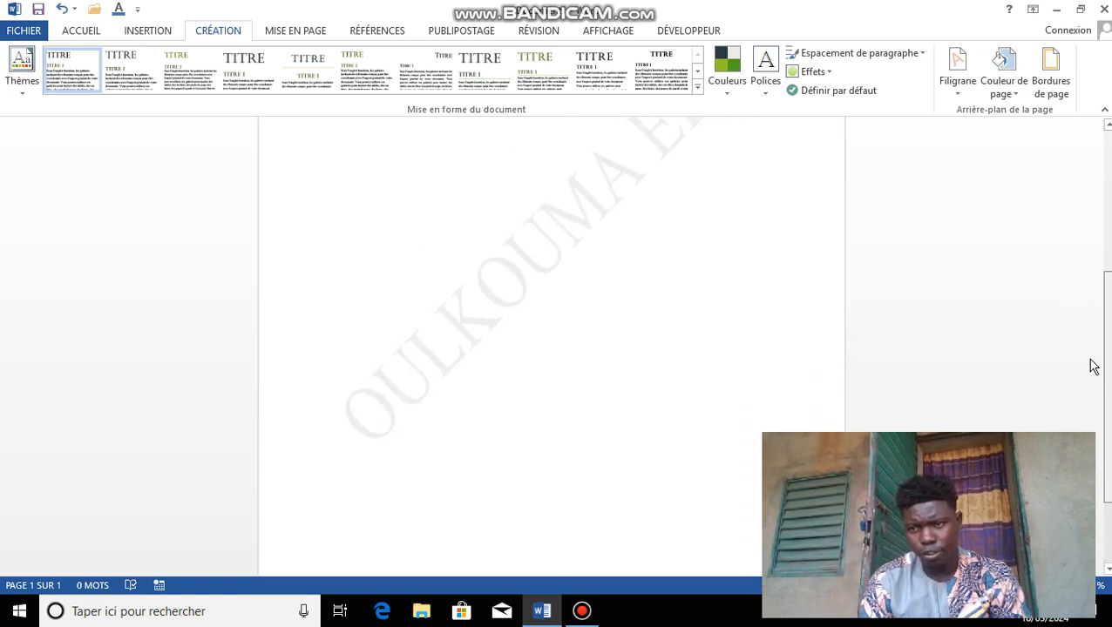
Step: Type 'TITRE TBV' near the top left and 'TRYUI' further down, removing the stray letters
{"action": "double_click", "coordinate": [403, 224]}
{"action": "type", "text": "TI"}
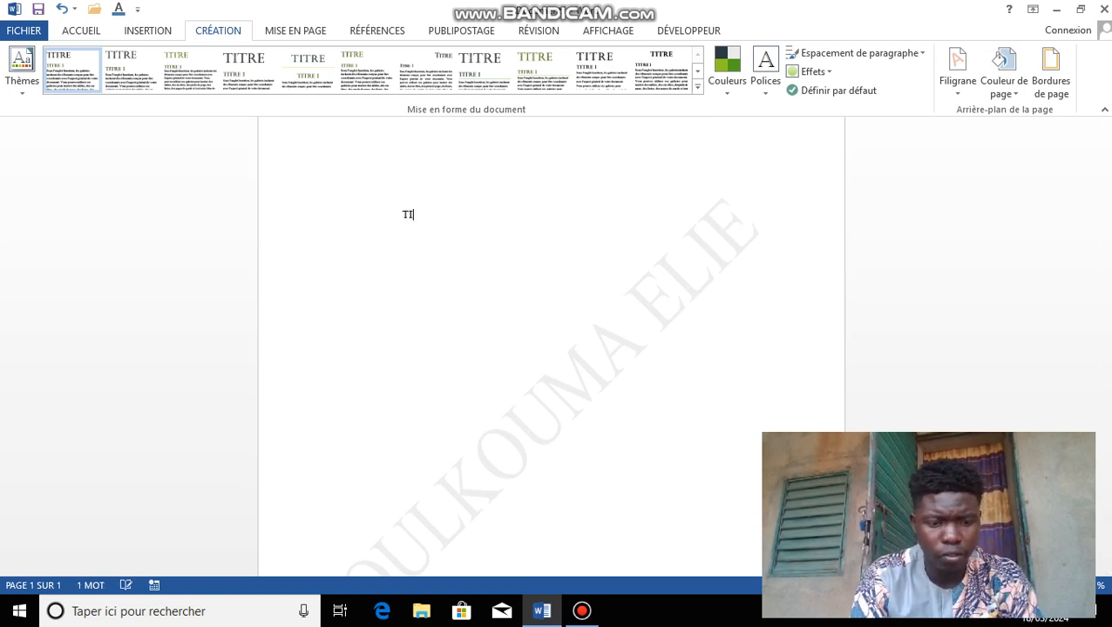
{"action": "type", "text": "TRE TBV"}
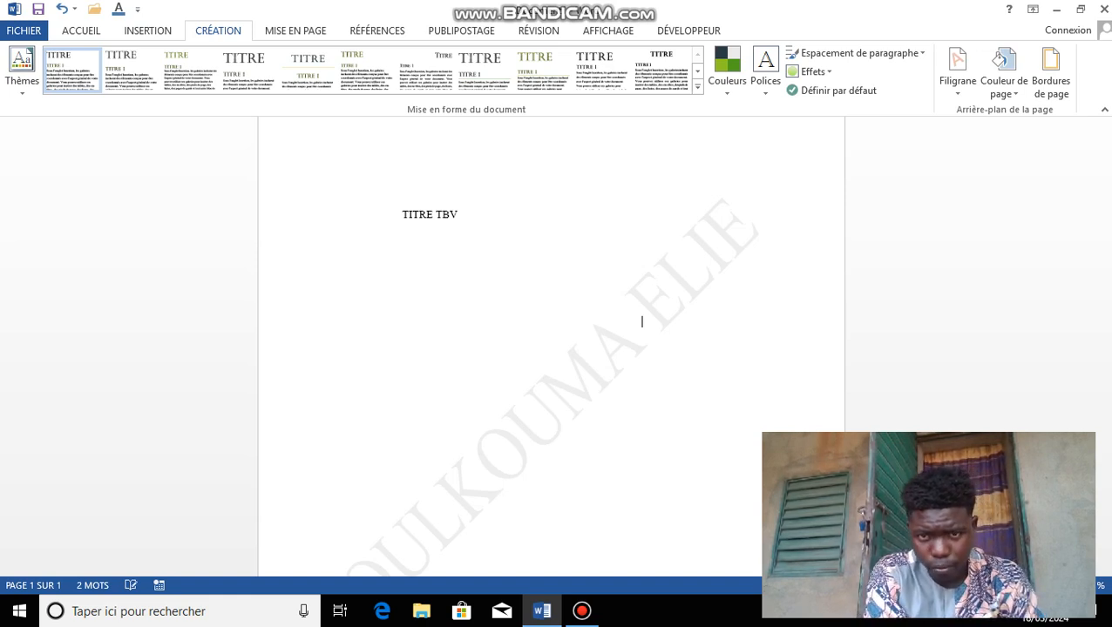
{"action": "type", "text": "TRYUI"}
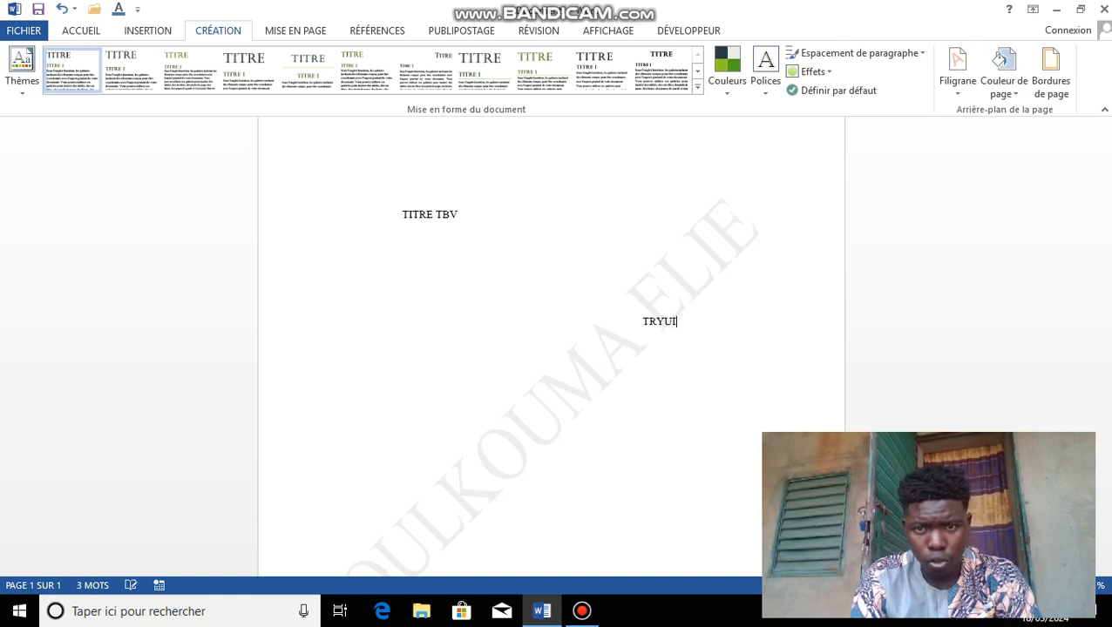
{"action": "type", "text": "  CDXN G"}
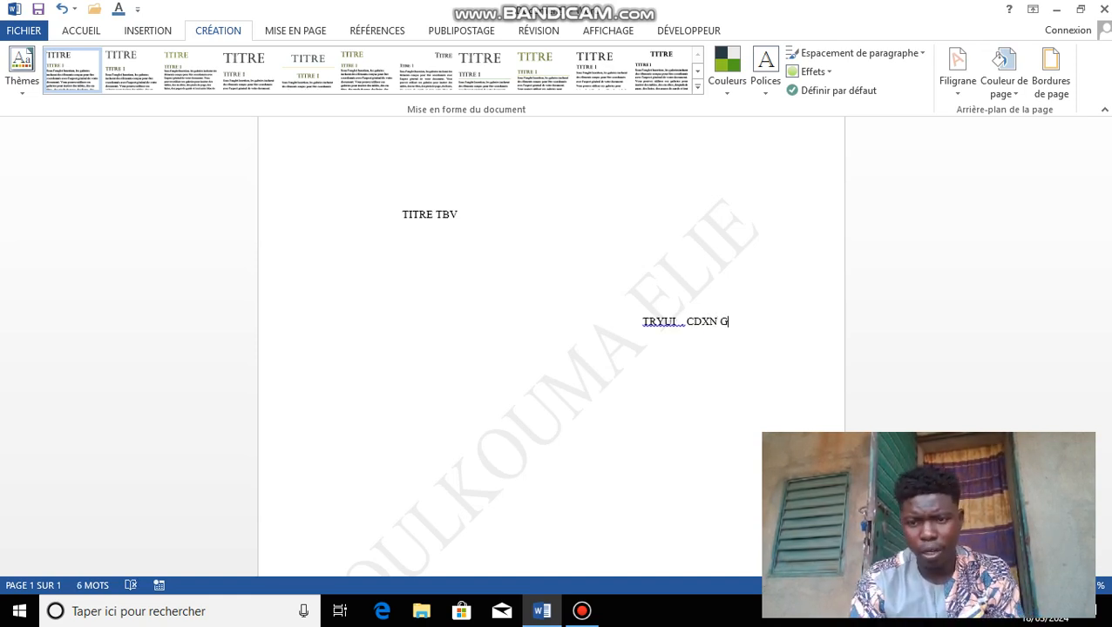
{"action": "key", "text": "BackSpace"}
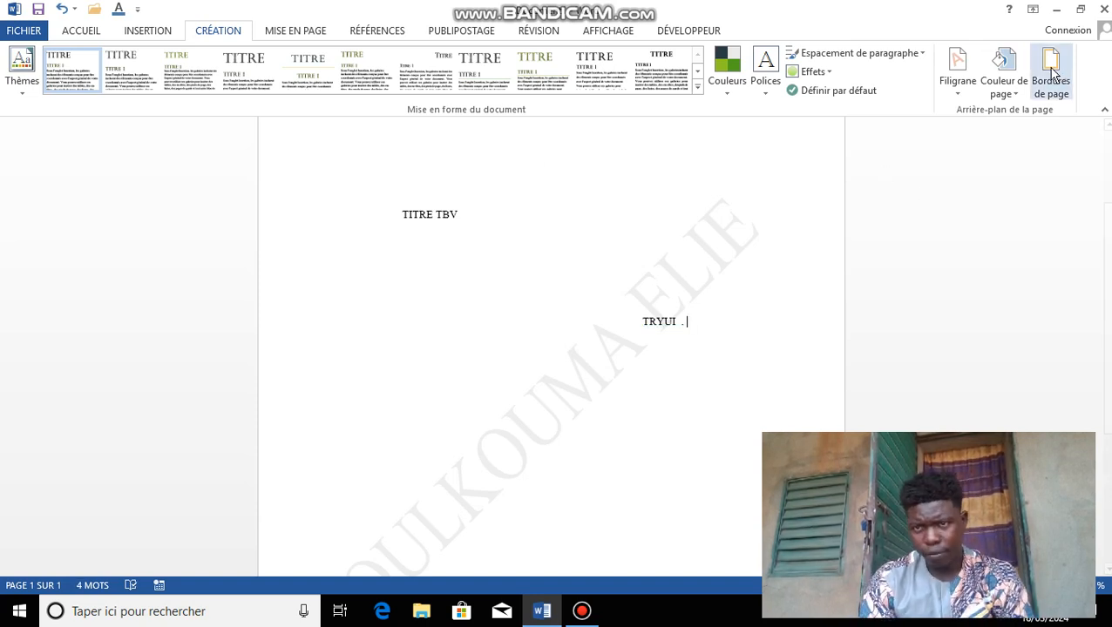
Step: Use Screenshot_20240108_095723_Phoenix.jpg as a picture watermark in place of the name text
{"action": "left_click", "coordinate": [959, 96]}
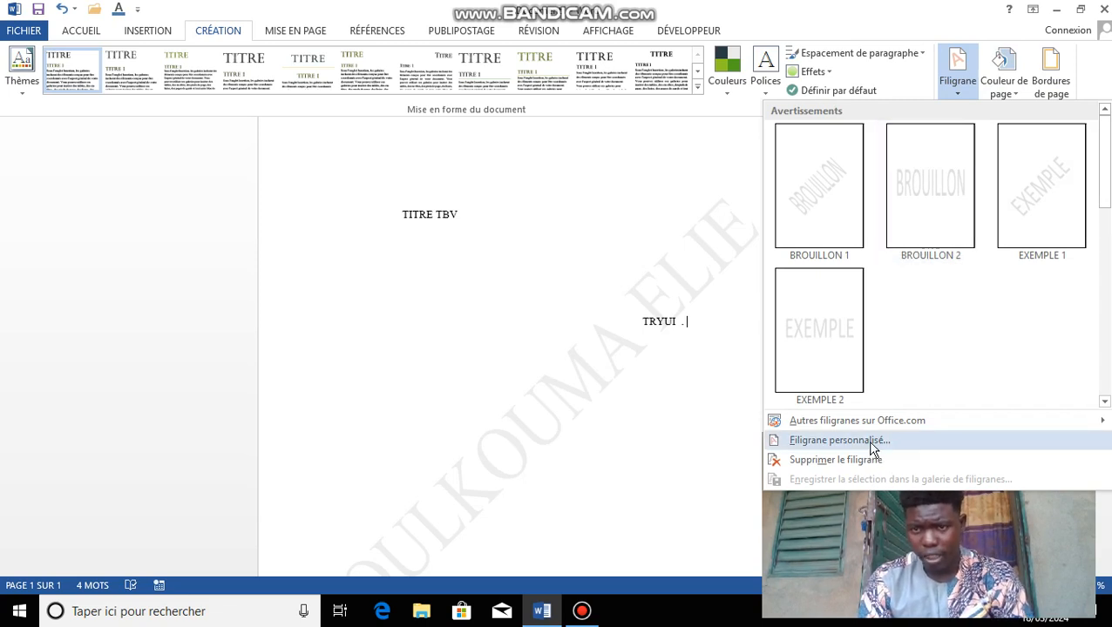
{"action": "left_click", "coordinate": [809, 441]}
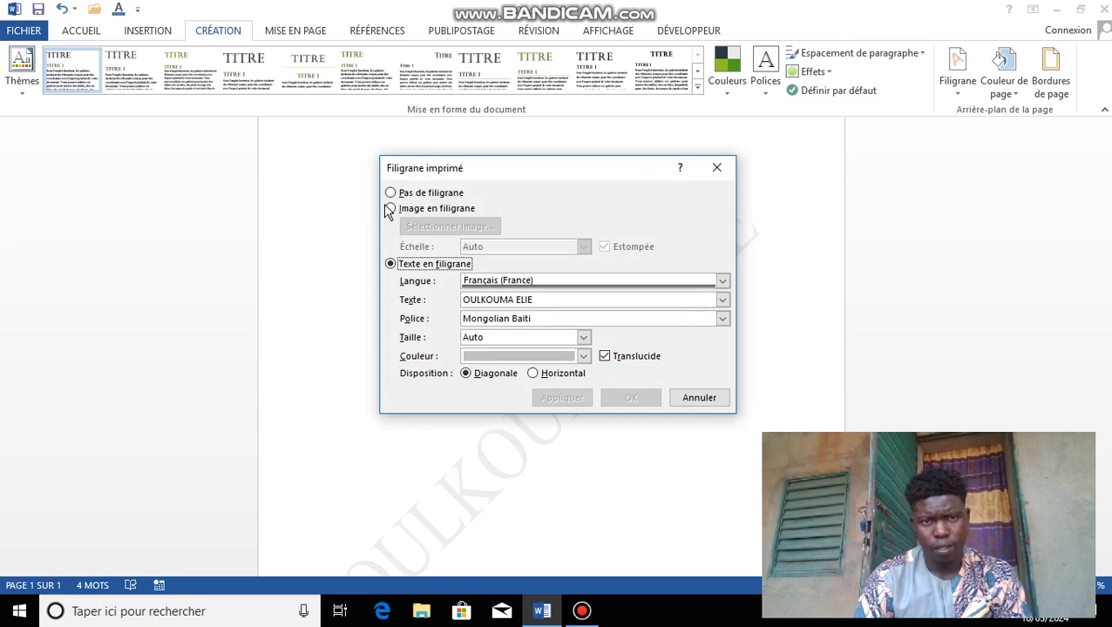
{"action": "left_click", "coordinate": [392, 210]}
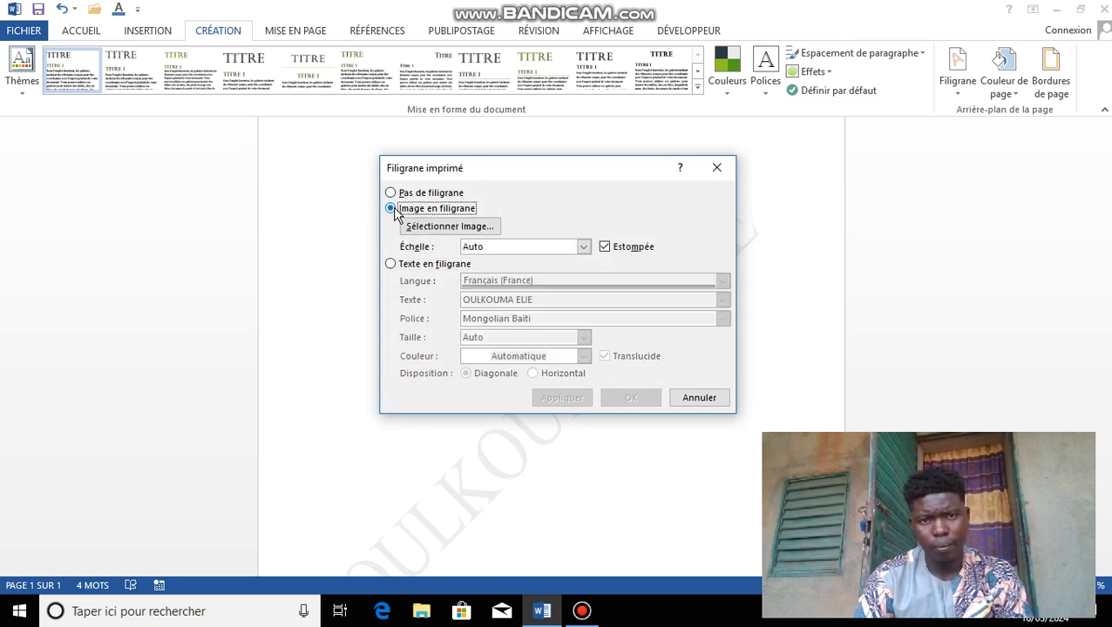
{"action": "left_click", "coordinate": [440, 228]}
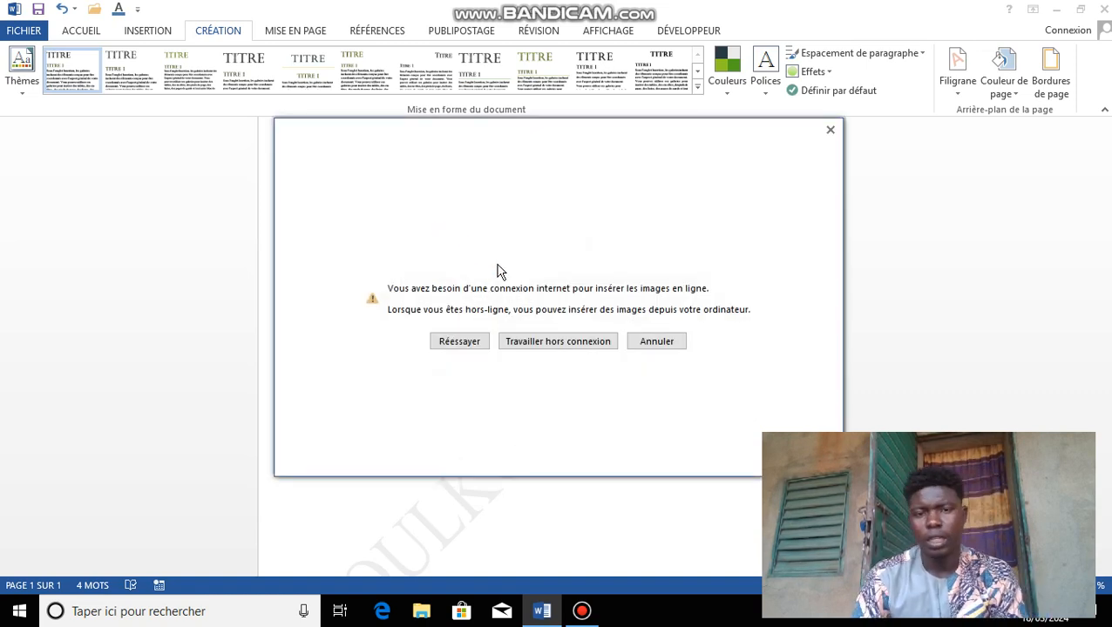
{"action": "left_click", "coordinate": [550, 342]}
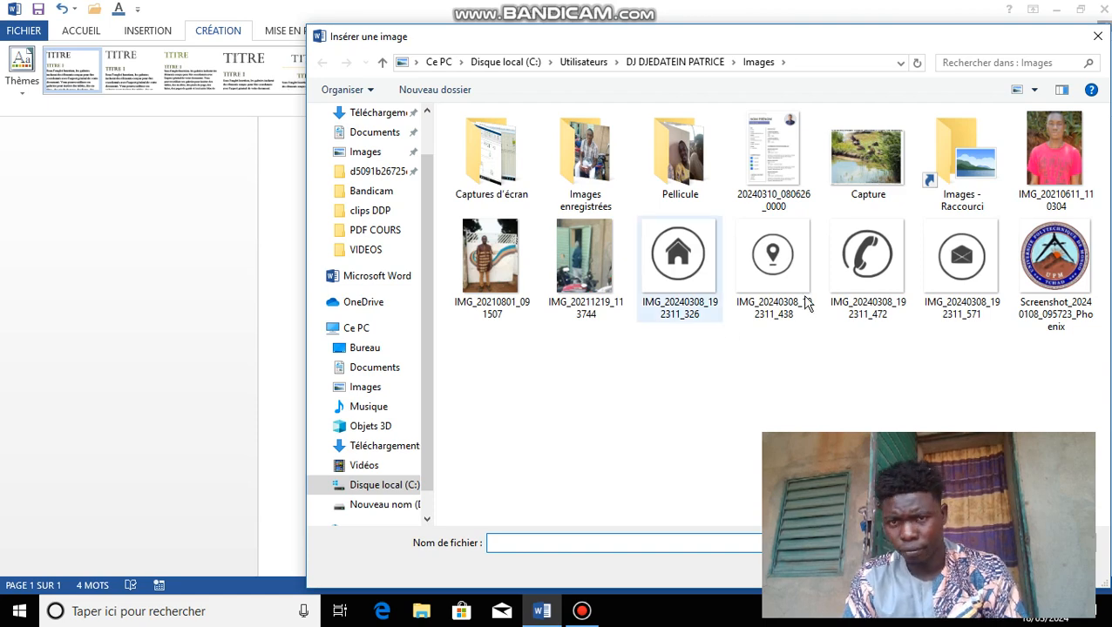
{"action": "left_click", "coordinate": [1042, 266]}
{"action": "double_click", "coordinate": [1040, 267]}
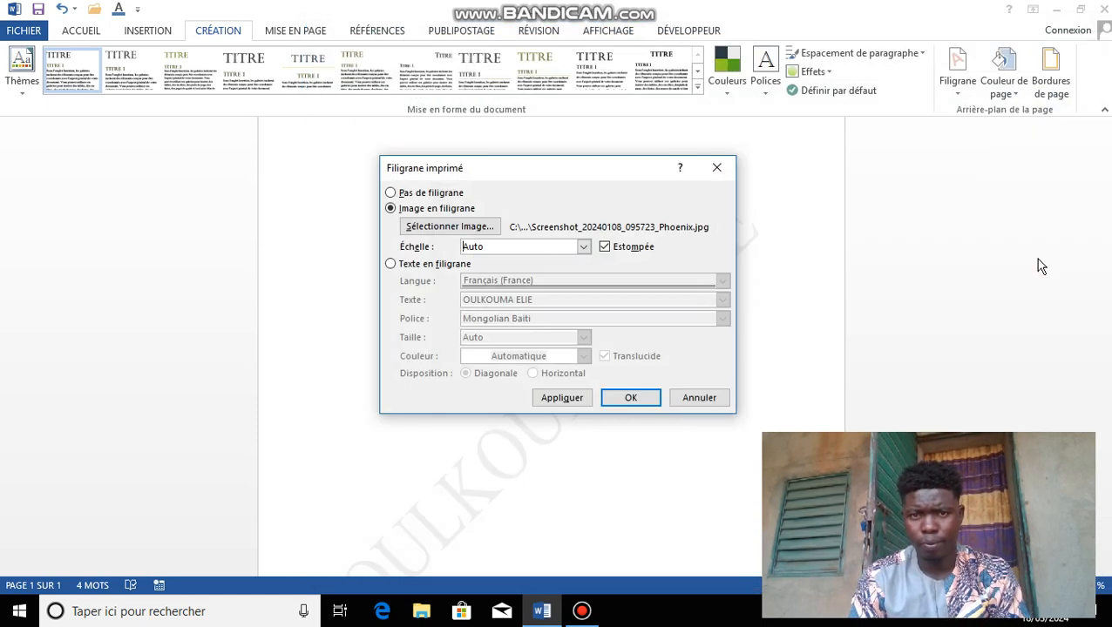
{"action": "left_click", "coordinate": [626, 399]}
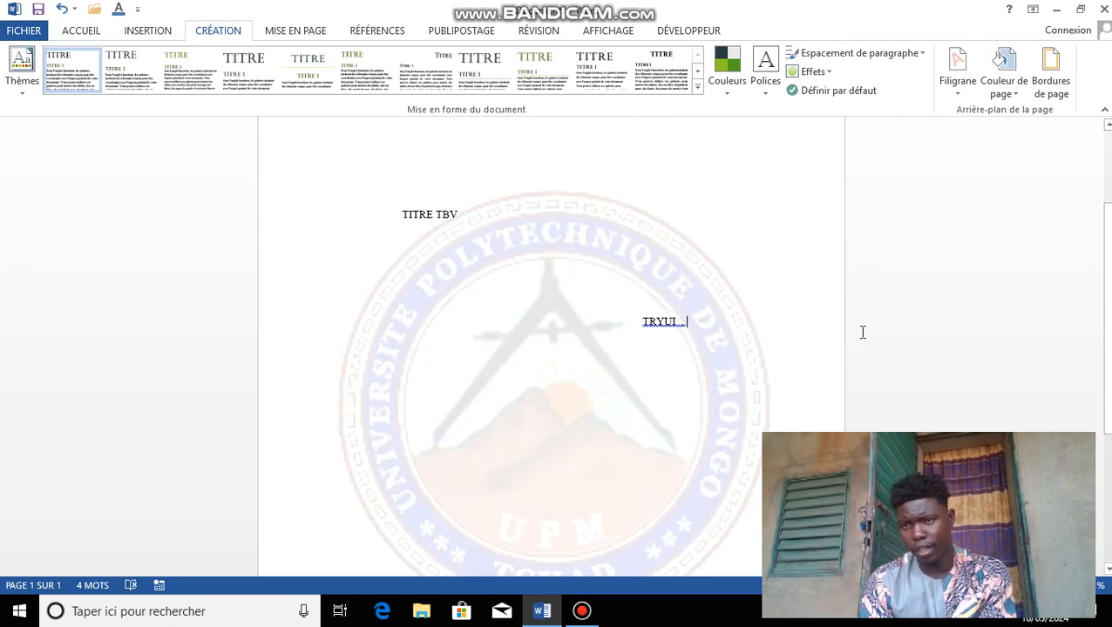
{"action": "left_click_drag", "start_coordinate": [1107, 305], "coordinate": [1071, 234]}
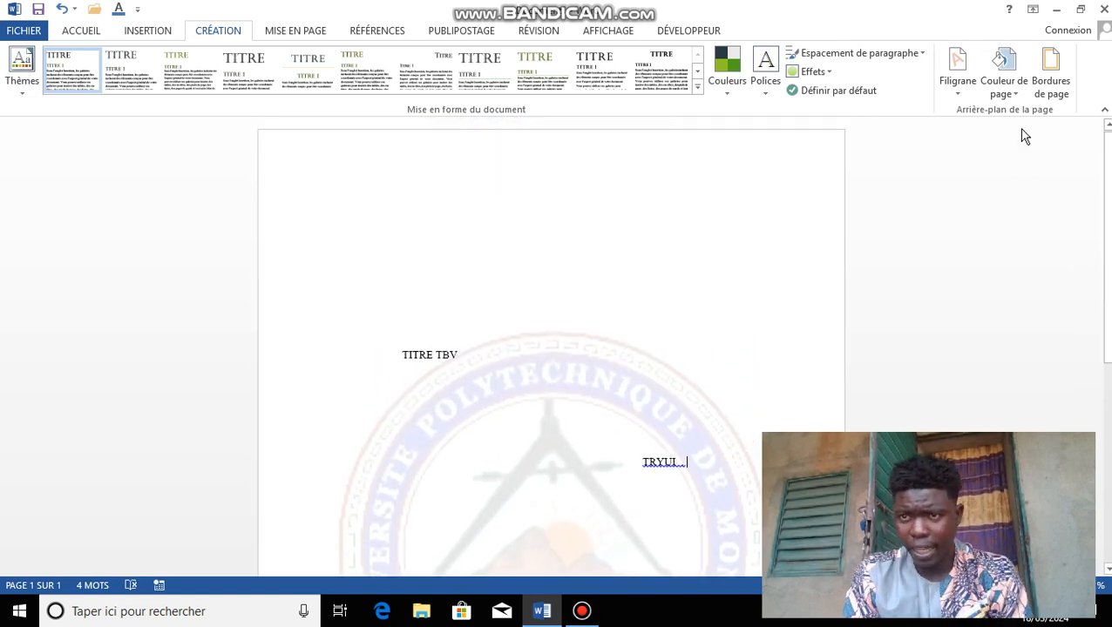
{"action": "left_click", "coordinate": [1014, 95]}
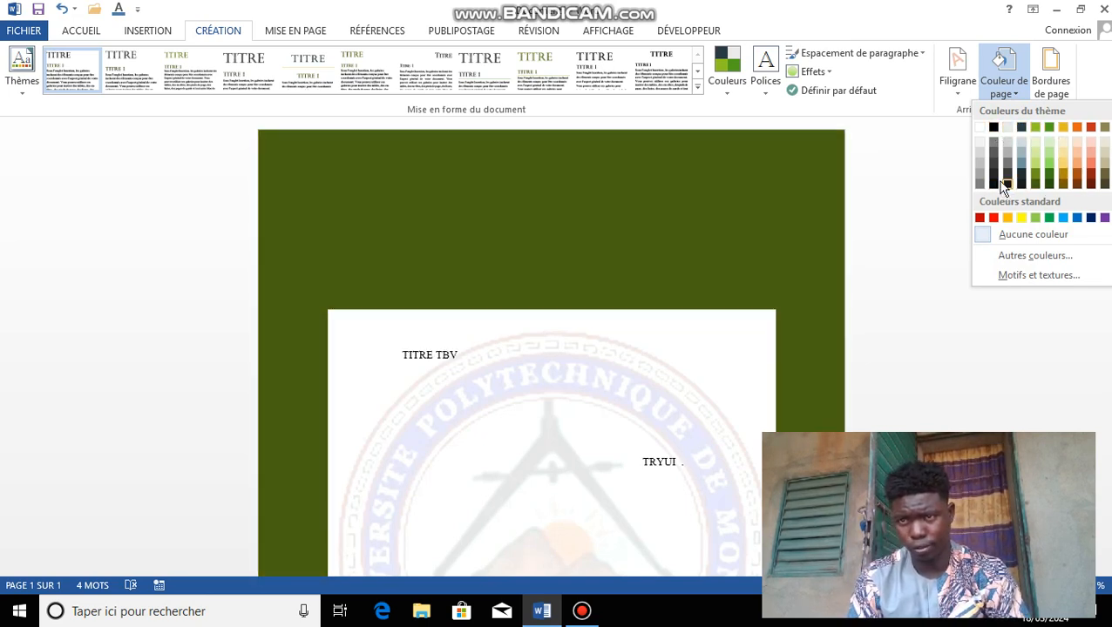
{"action": "left_click", "coordinate": [985, 138]}
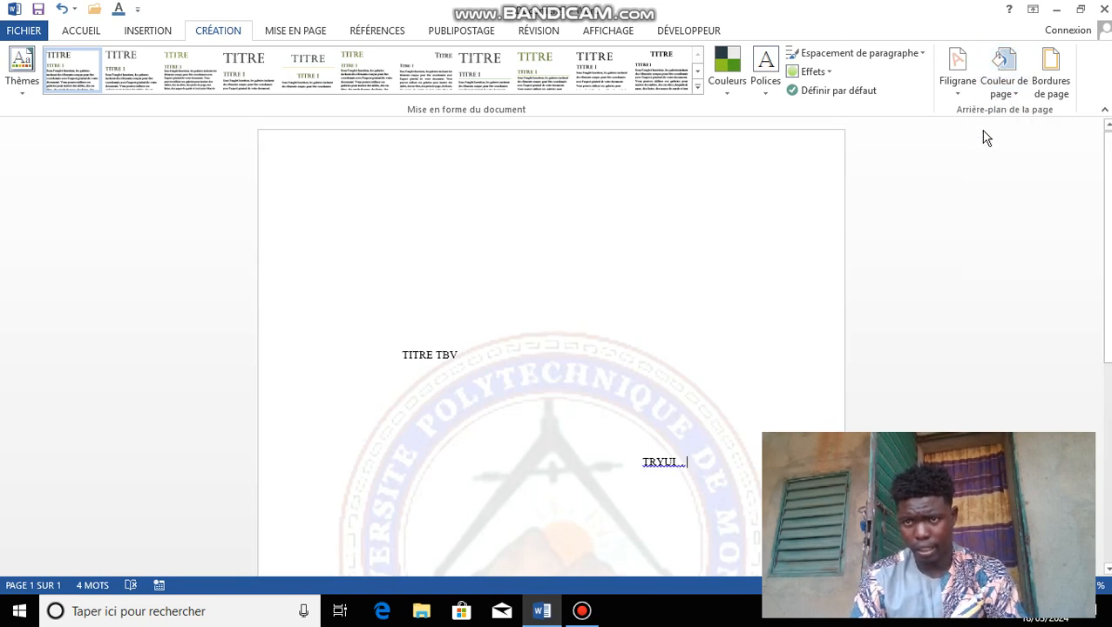
Step: Add left, bottom, right and top page borders, then scroll to check the framed page
{"action": "left_click", "coordinate": [1052, 98]}
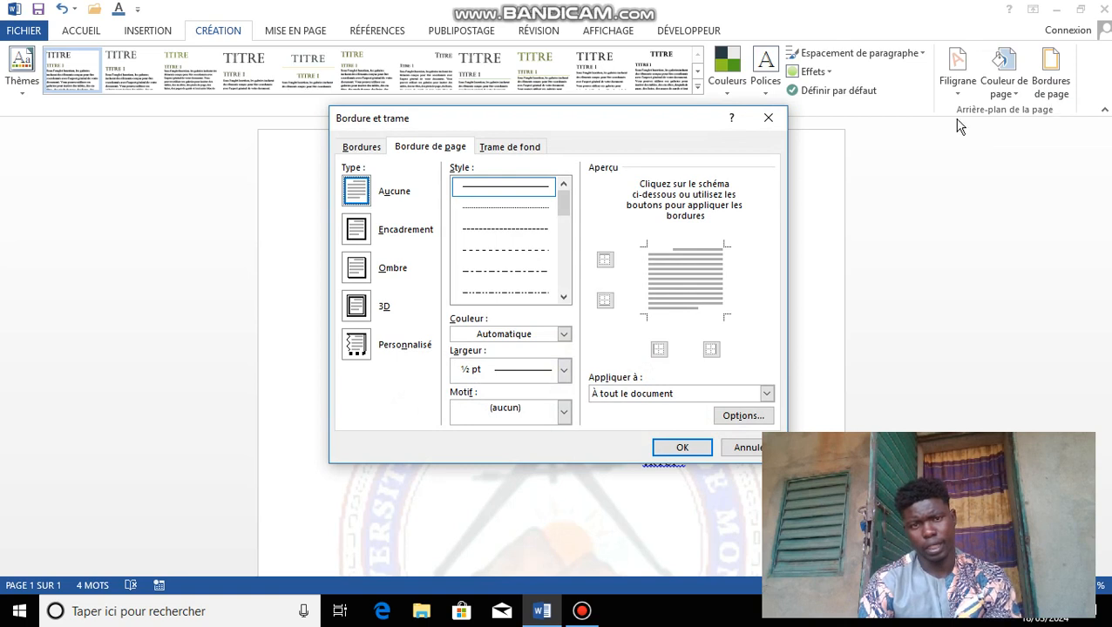
{"action": "left_click", "coordinate": [645, 301]}
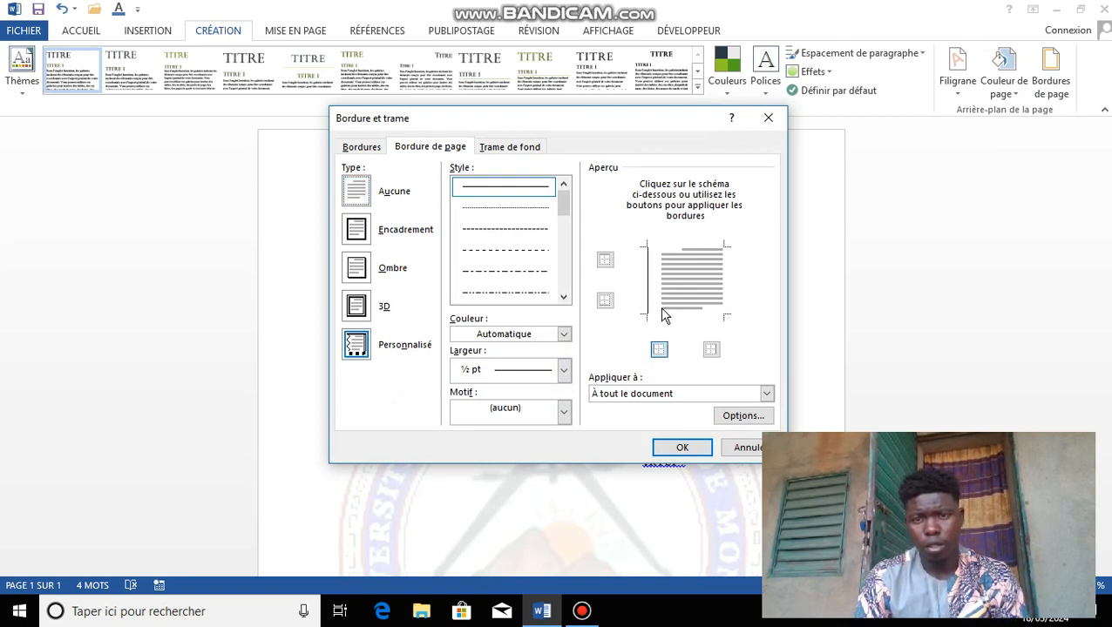
{"action": "left_click", "coordinate": [661, 316]}
{"action": "left_click", "coordinate": [723, 282]}
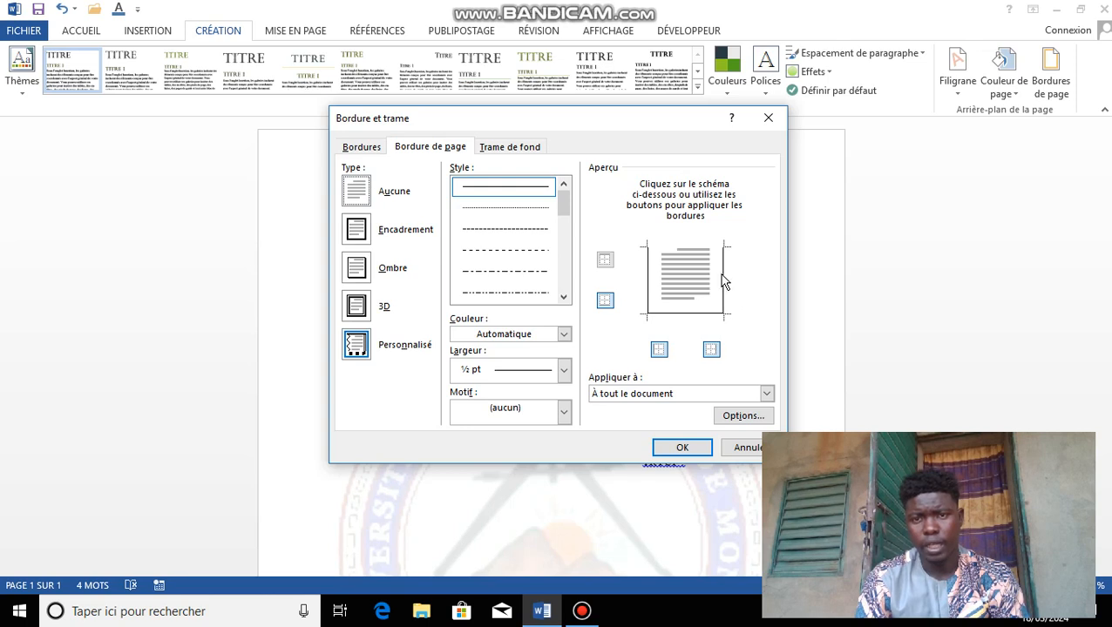
{"action": "left_click", "coordinate": [693, 252]}
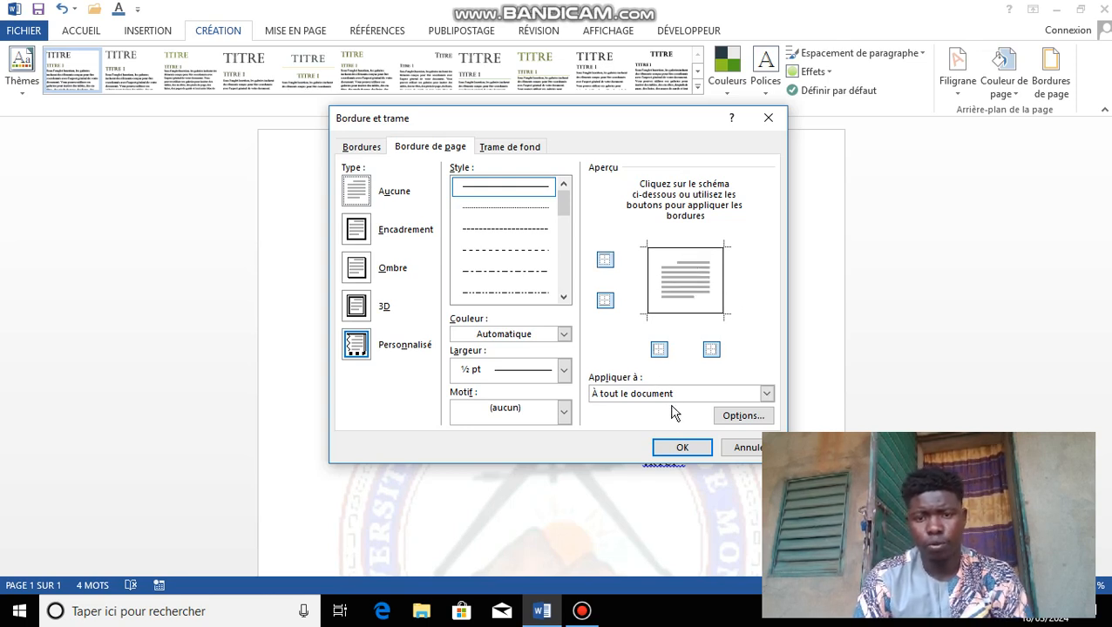
{"action": "left_click", "coordinate": [679, 447]}
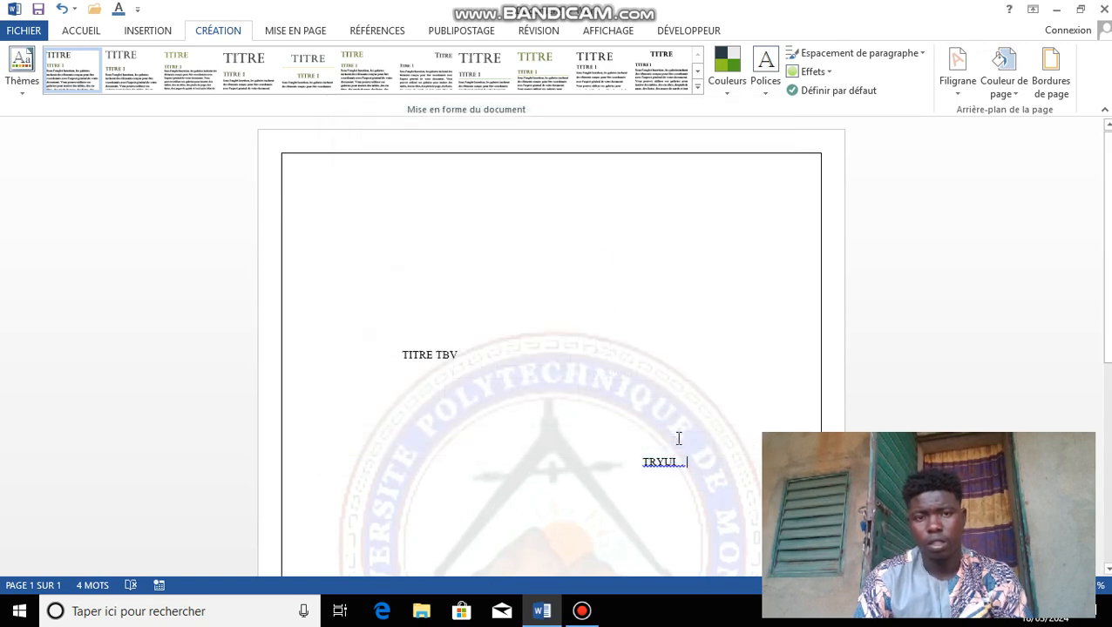
{"action": "left_click_drag", "start_coordinate": [1109, 329], "coordinate": [1087, 232]}
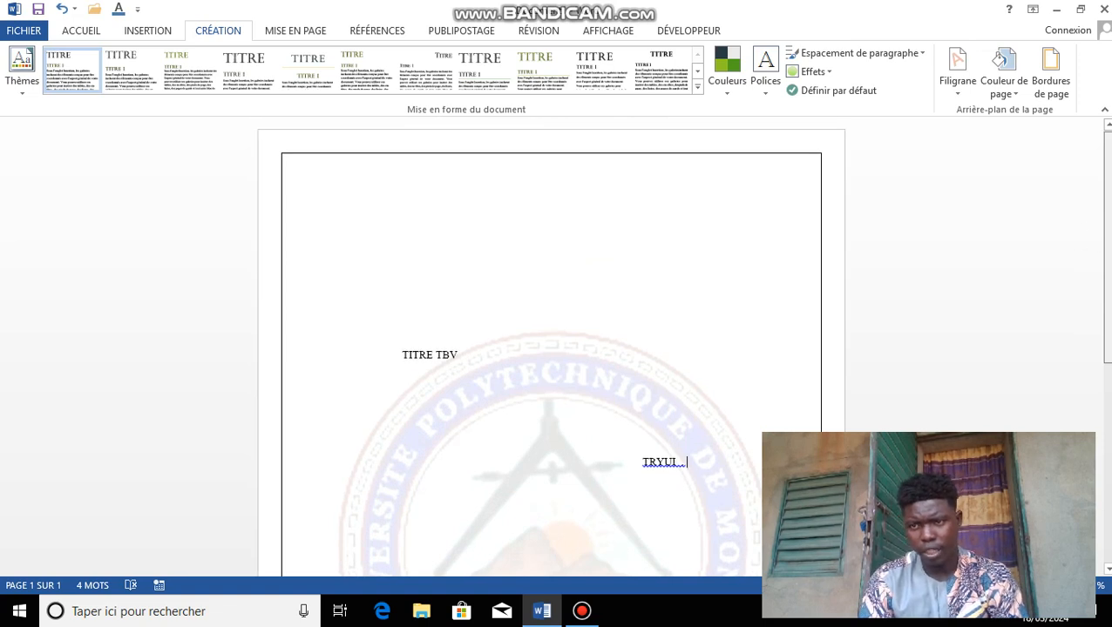
{"action": "scroll", "coordinate": [550, 348], "scroll_direction": "down", "scroll_amount": 5}
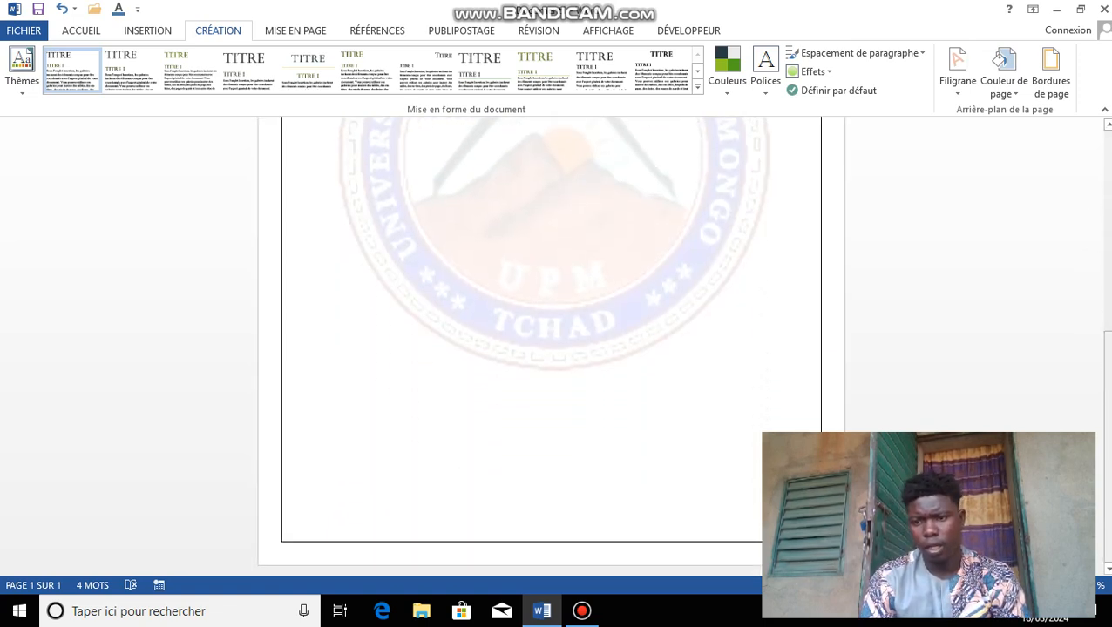
{"action": "scroll", "coordinate": [1085, 331], "scroll_direction": "up", "scroll_amount": 5}
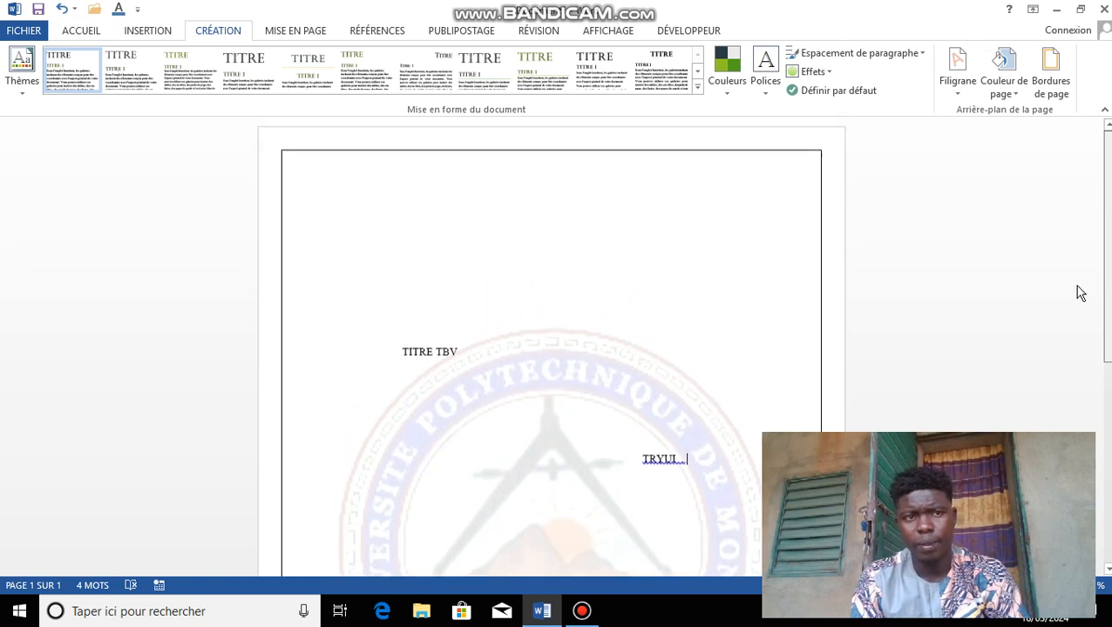
{"action": "scroll", "coordinate": [1103, 320], "scroll_direction": "down", "scroll_amount": 2}
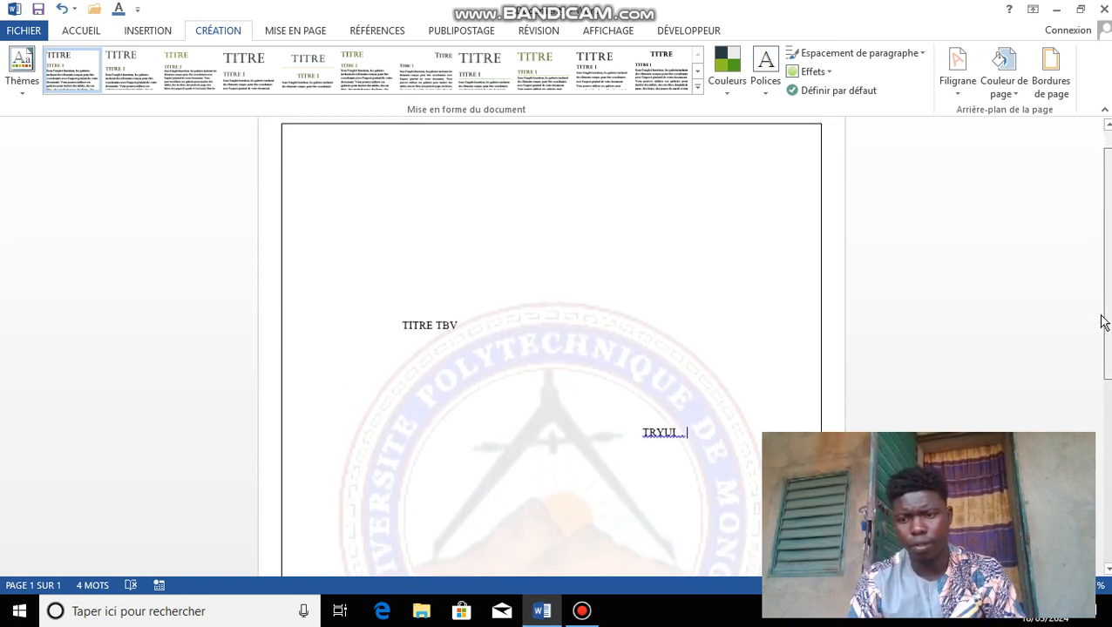
{"action": "scroll", "coordinate": [688, 388], "scroll_direction": "down", "scroll_amount": 5}
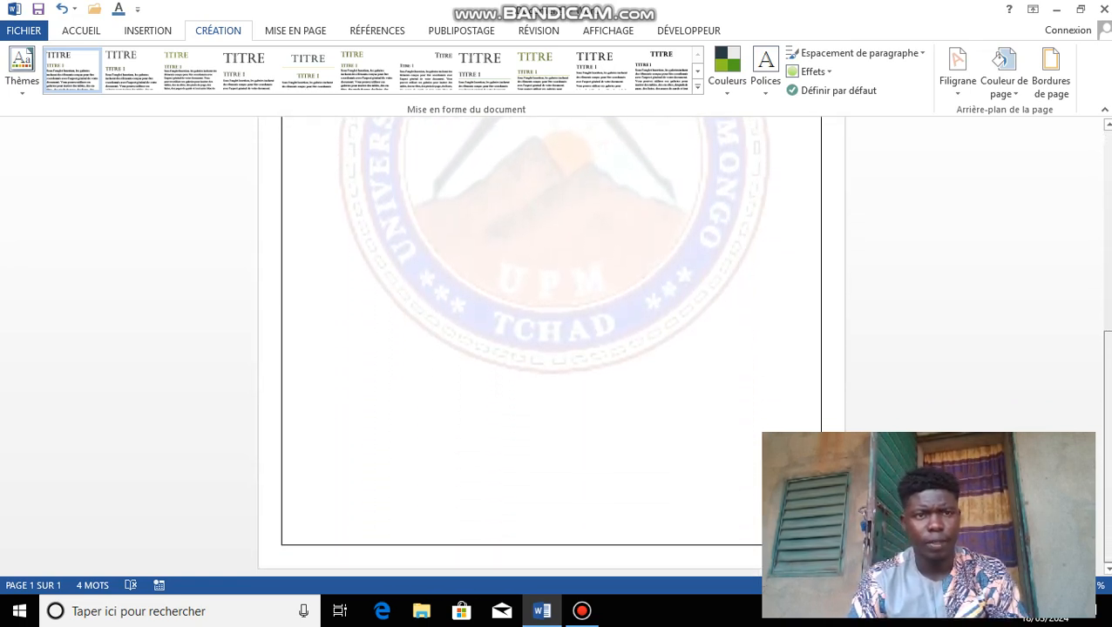
Step: Set the page orientation to Paysage (landscape) from the Mise en page settings
{"action": "left_click", "coordinate": [314, 34]}
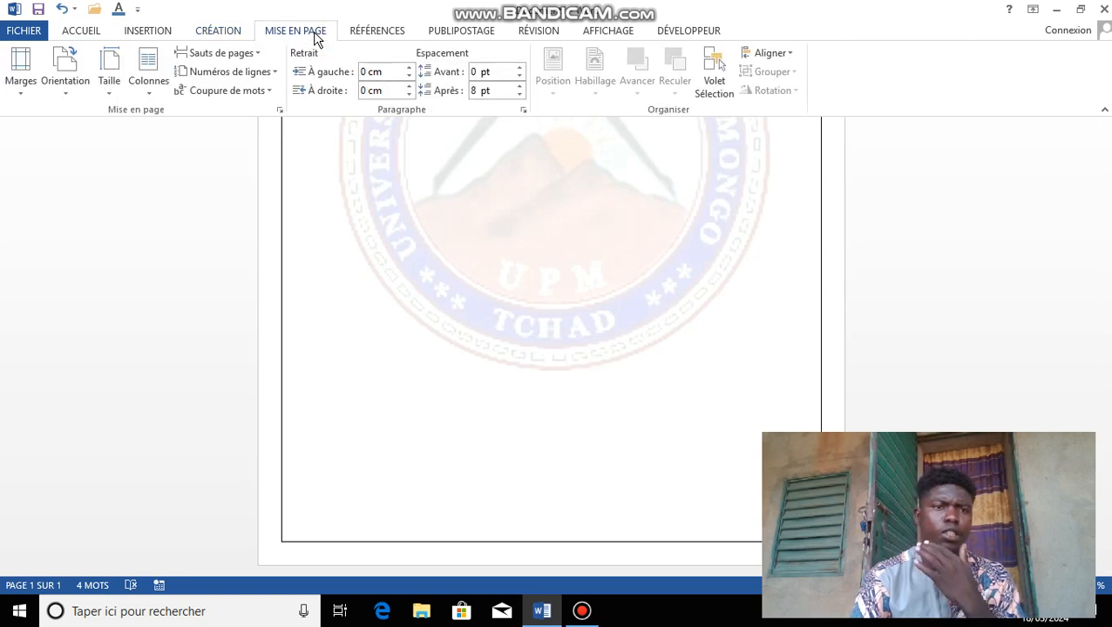
{"action": "left_click", "coordinate": [21, 88]}
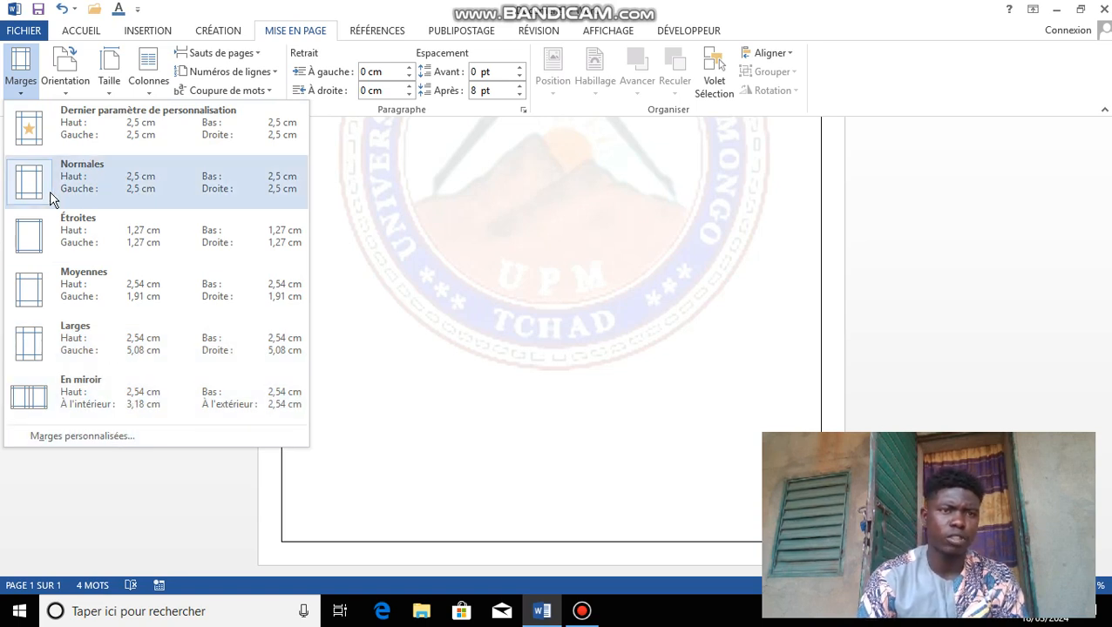
{"action": "left_click", "coordinate": [69, 96]}
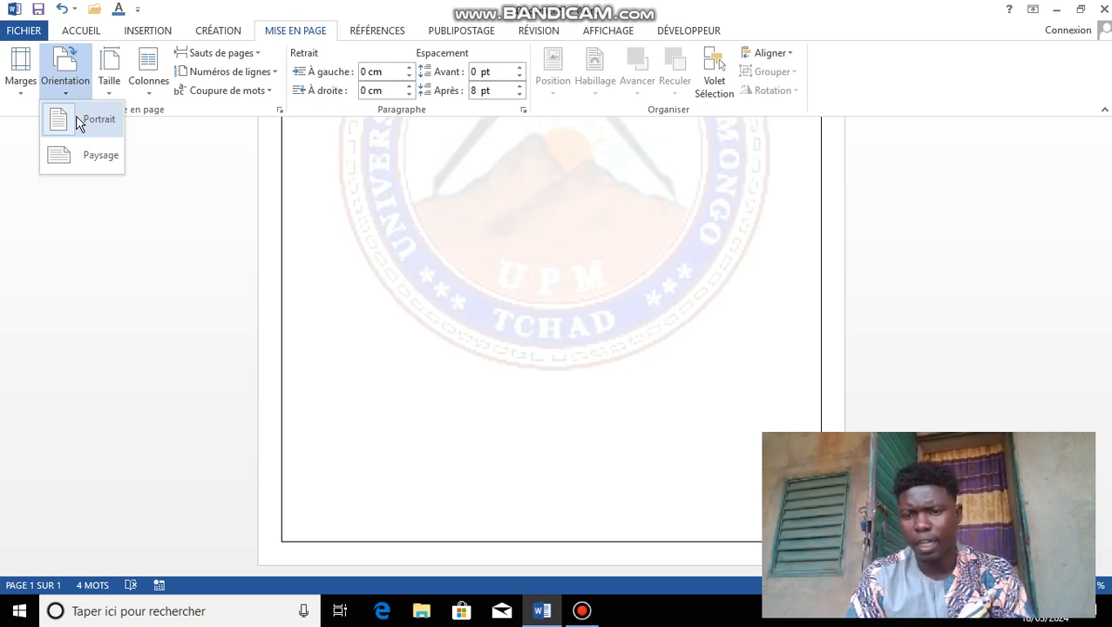
{"action": "left_click", "coordinate": [78, 155]}
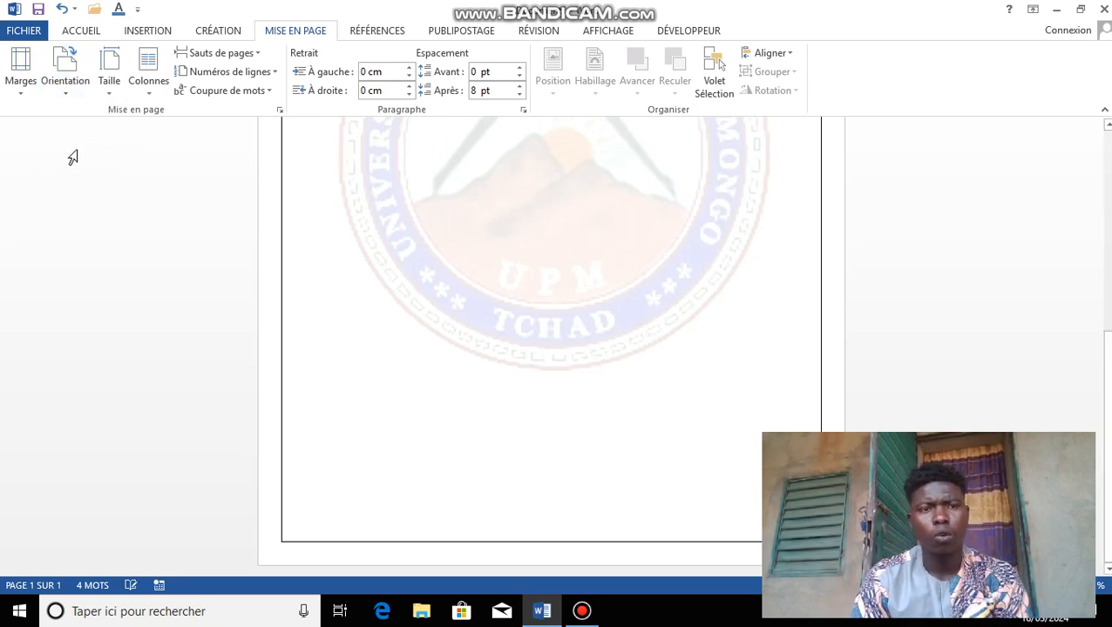
{"action": "left_click", "coordinate": [118, 94]}
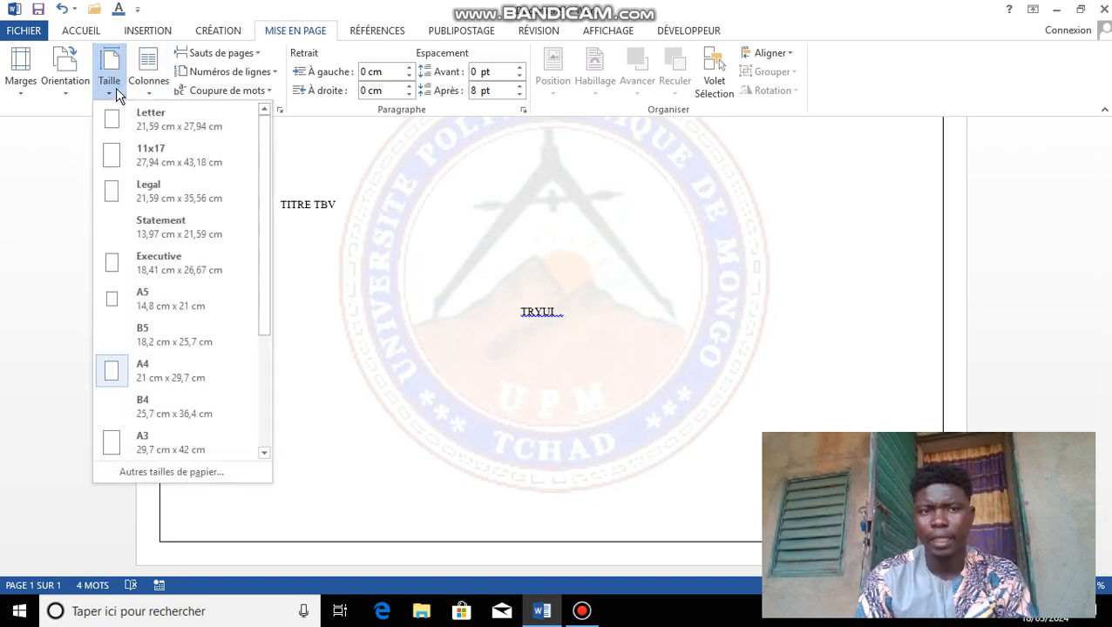
{"action": "left_click_drag", "start_coordinate": [262, 177], "coordinate": [259, 305]}
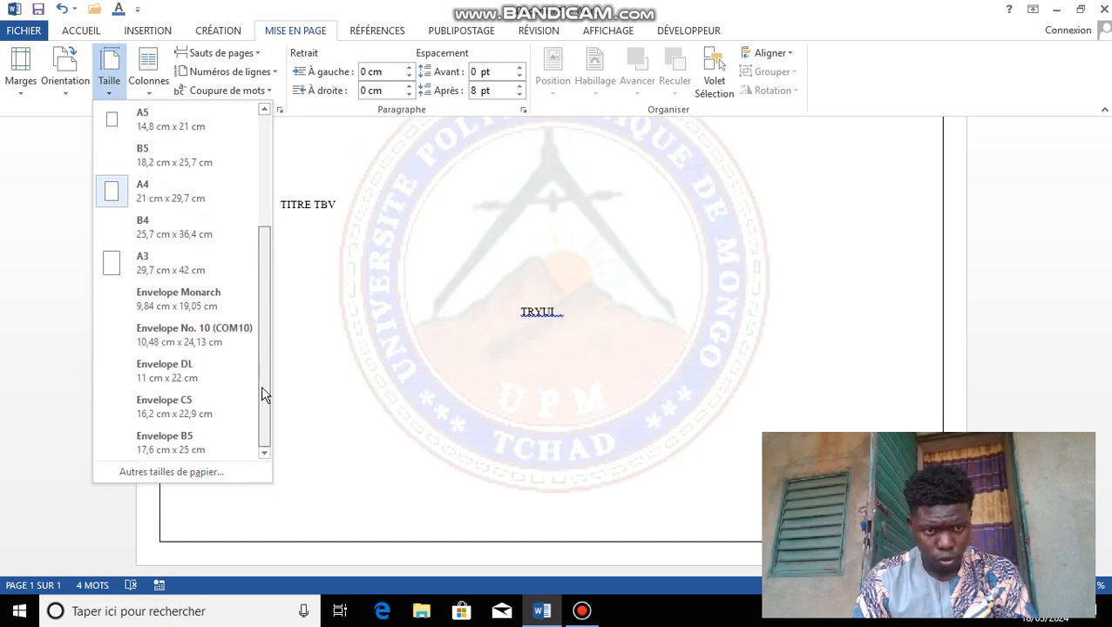
{"action": "left_click_drag", "start_coordinate": [263, 427], "coordinate": [253, 305]}
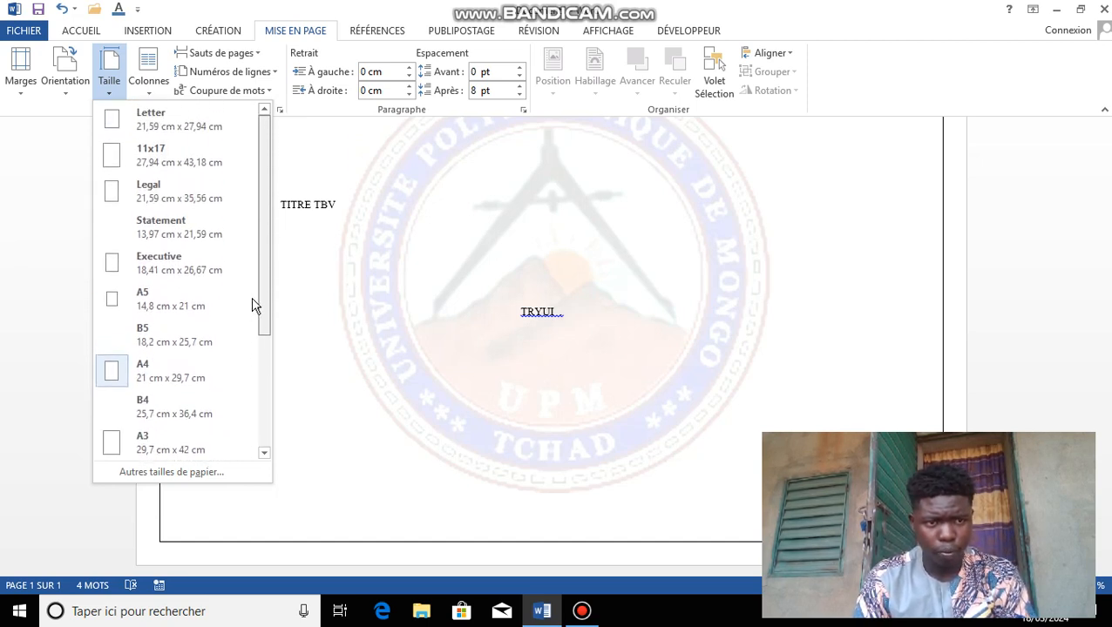
{"action": "scroll", "coordinate": [243, 335], "scroll_direction": "down", "scroll_amount": 3}
{"action": "scroll", "coordinate": [218, 336], "scroll_direction": "up", "scroll_amount": 2}
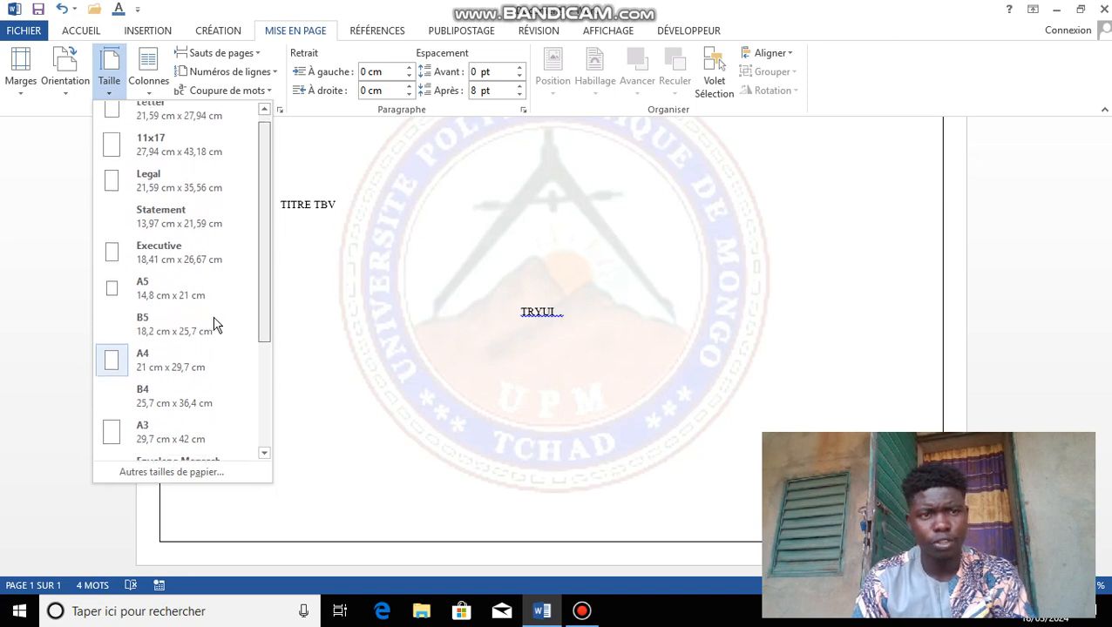
{"action": "scroll", "coordinate": [216, 325], "scroll_direction": "up", "scroll_amount": 1}
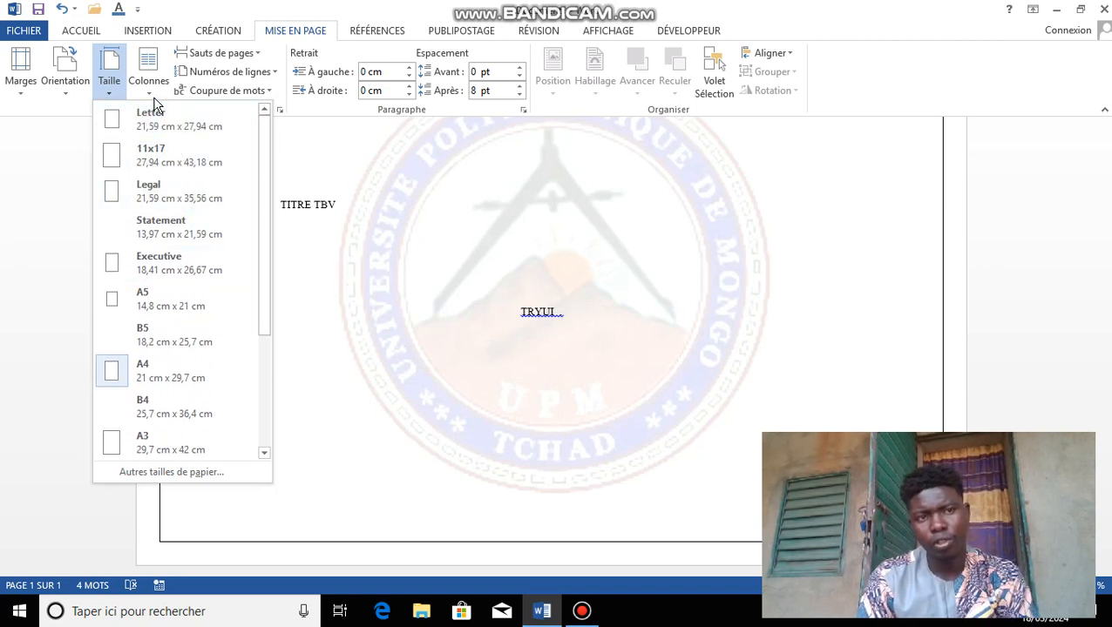
{"action": "left_click", "coordinate": [148, 70]}
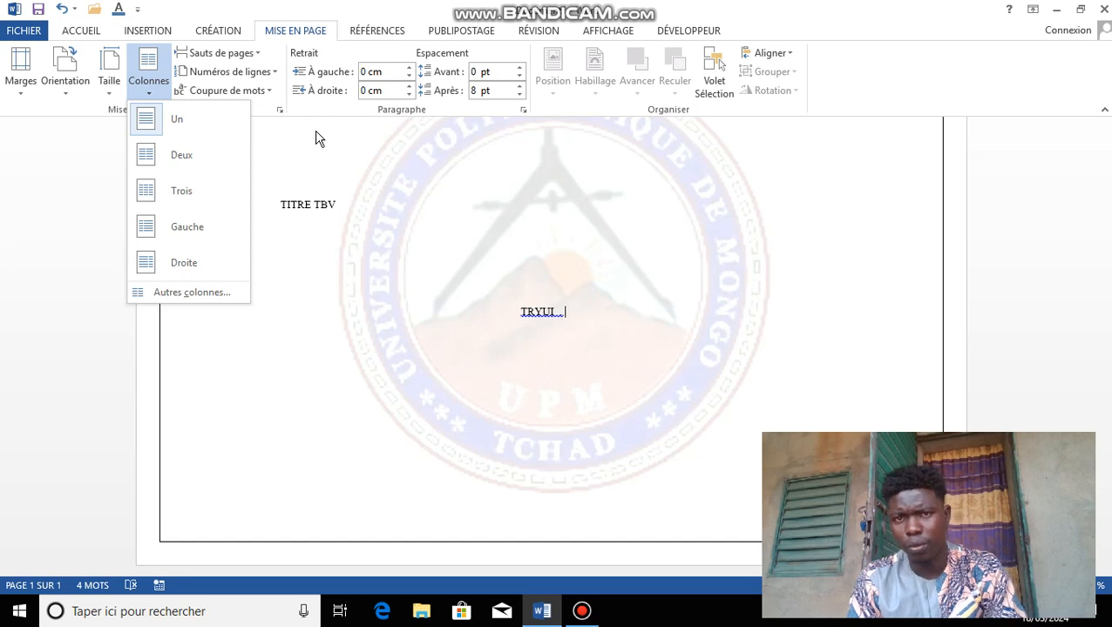
{"action": "left_click", "coordinate": [478, 262]}
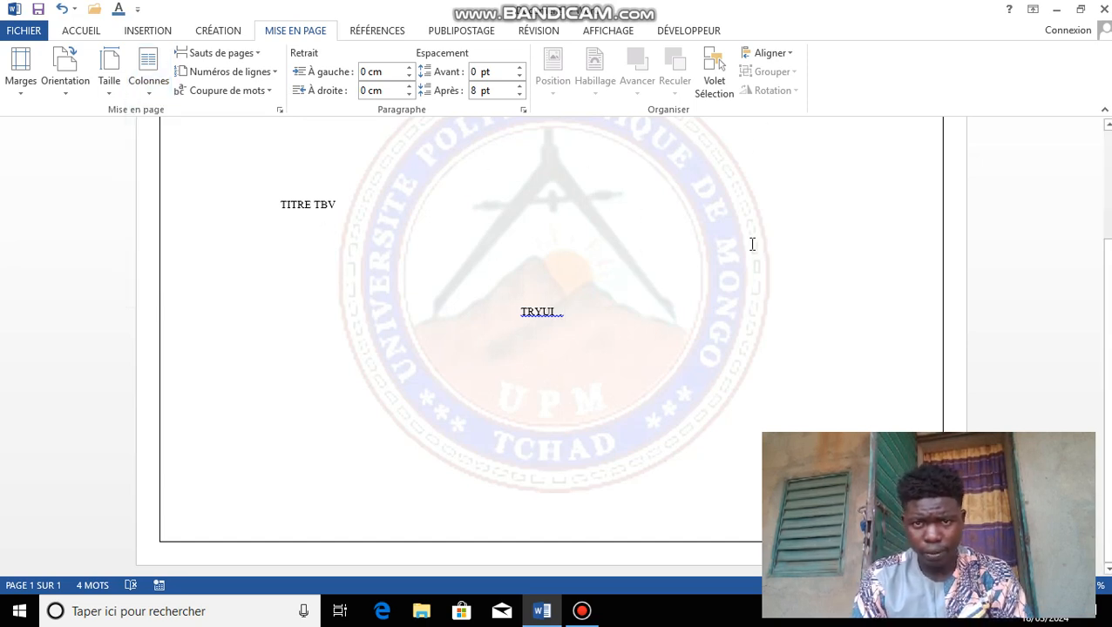
Step: Insert the phone icon image file into the document and select it
{"action": "left_click", "coordinate": [156, 30]}
{"action": "left_click", "coordinate": [159, 80]}
{"action": "left_click", "coordinate": [550, 255]}
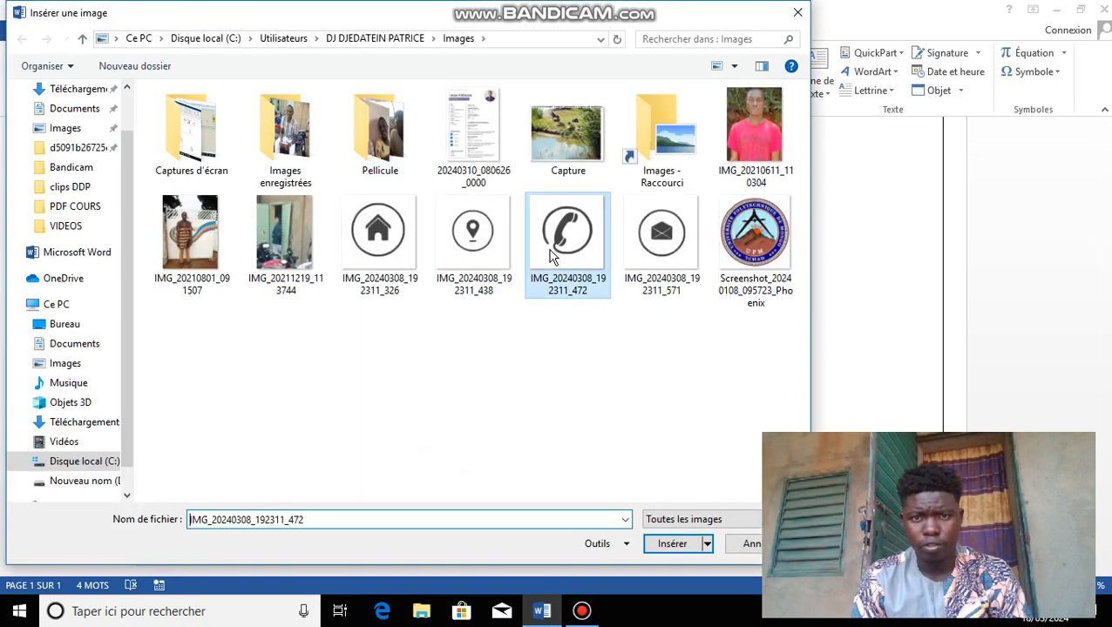
{"action": "double_click", "coordinate": [608, 295]}
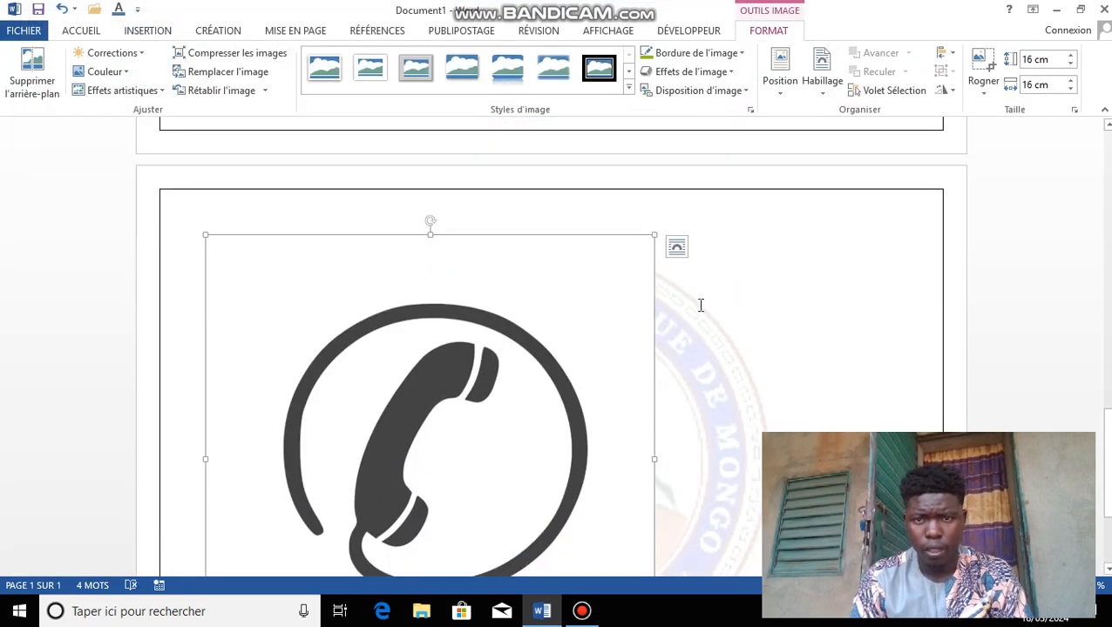
{"action": "left_click", "coordinate": [685, 258]}
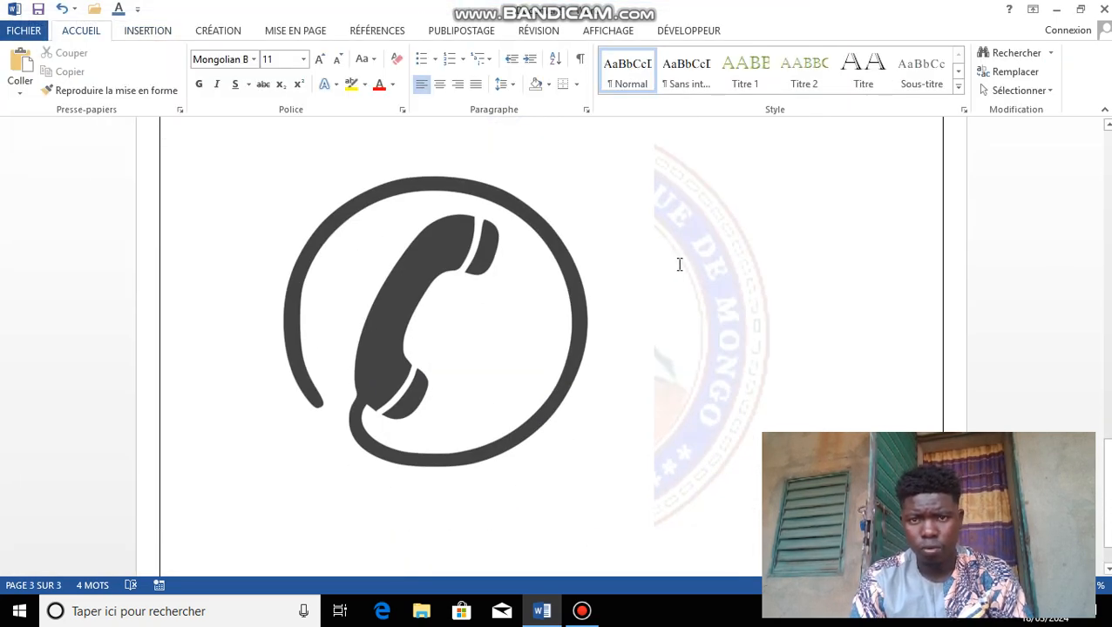
{"action": "left_click", "coordinate": [560, 277]}
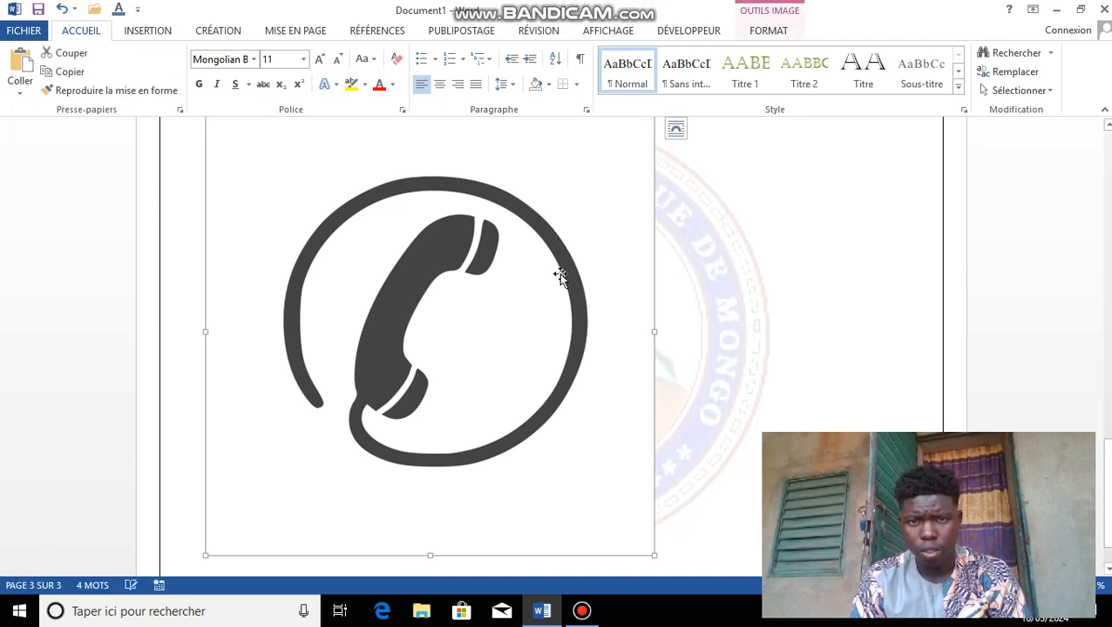
Step: Give the phone picture square text wrapping and shrink it to a small top-left icon
{"action": "left_click", "coordinate": [676, 129]}
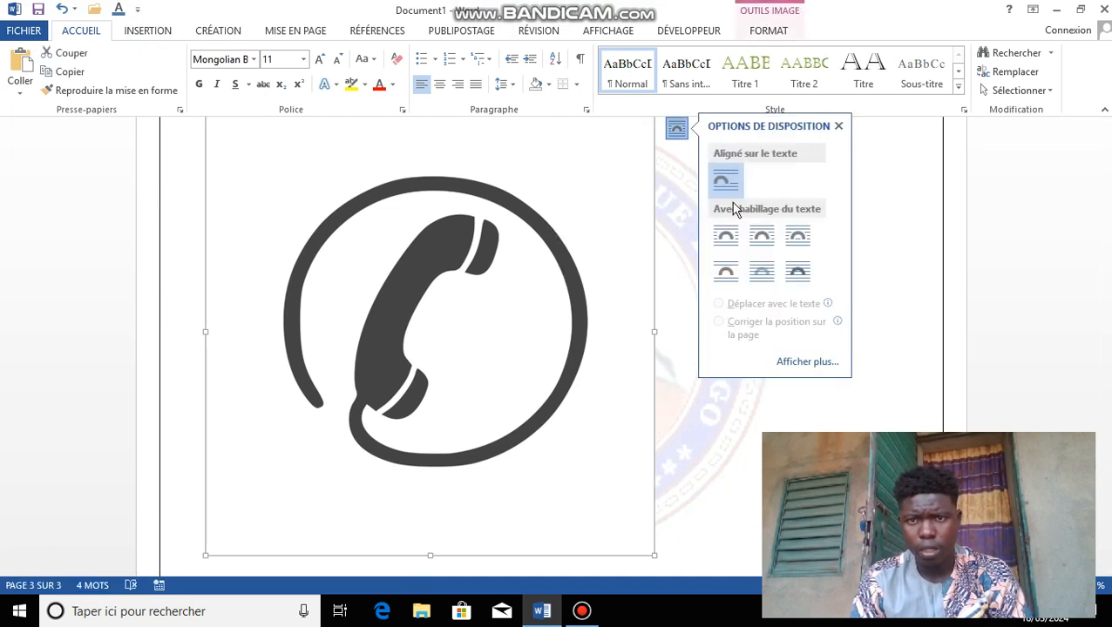
{"action": "left_click", "coordinate": [726, 268]}
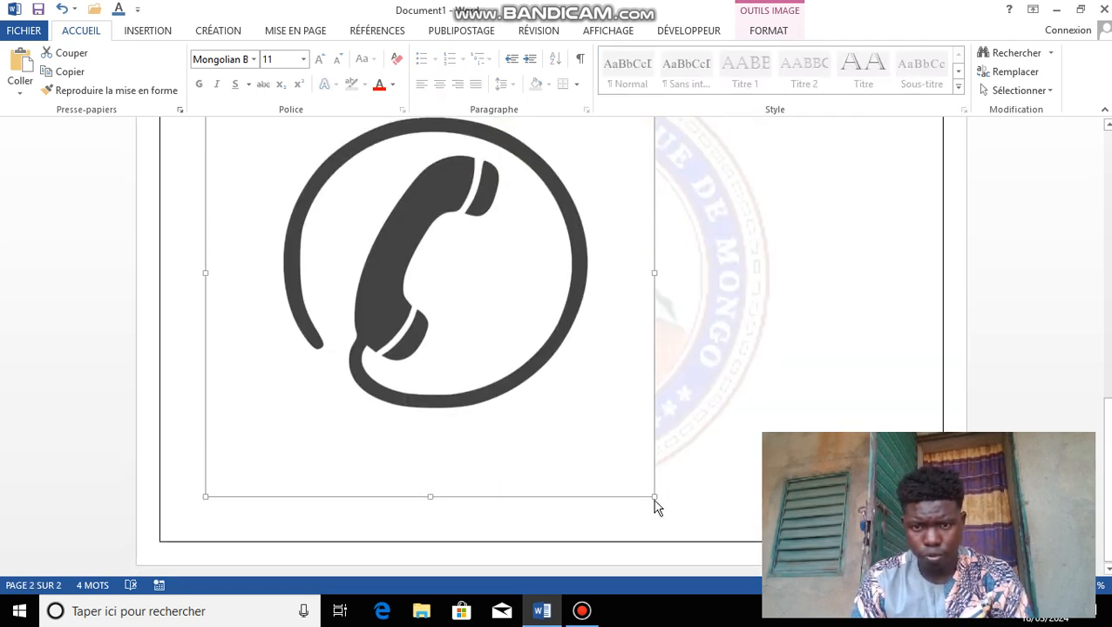
{"action": "left_click_drag", "start_coordinate": [656, 495], "coordinate": [309, 229]}
{"action": "left_click", "coordinate": [409, 131]}
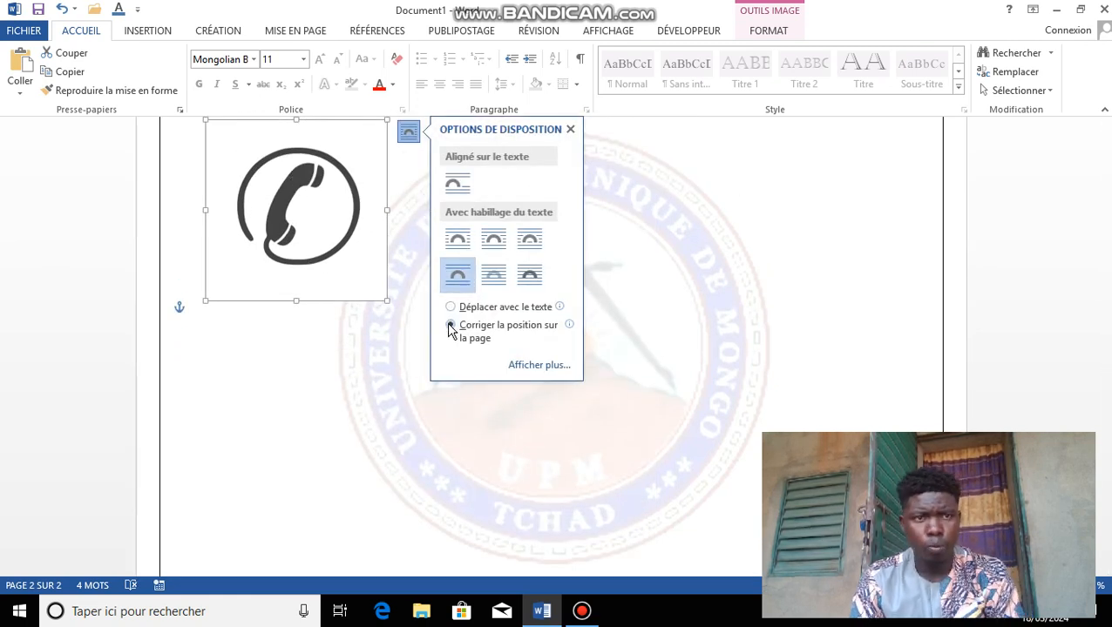
{"action": "left_click", "coordinate": [164, 33]}
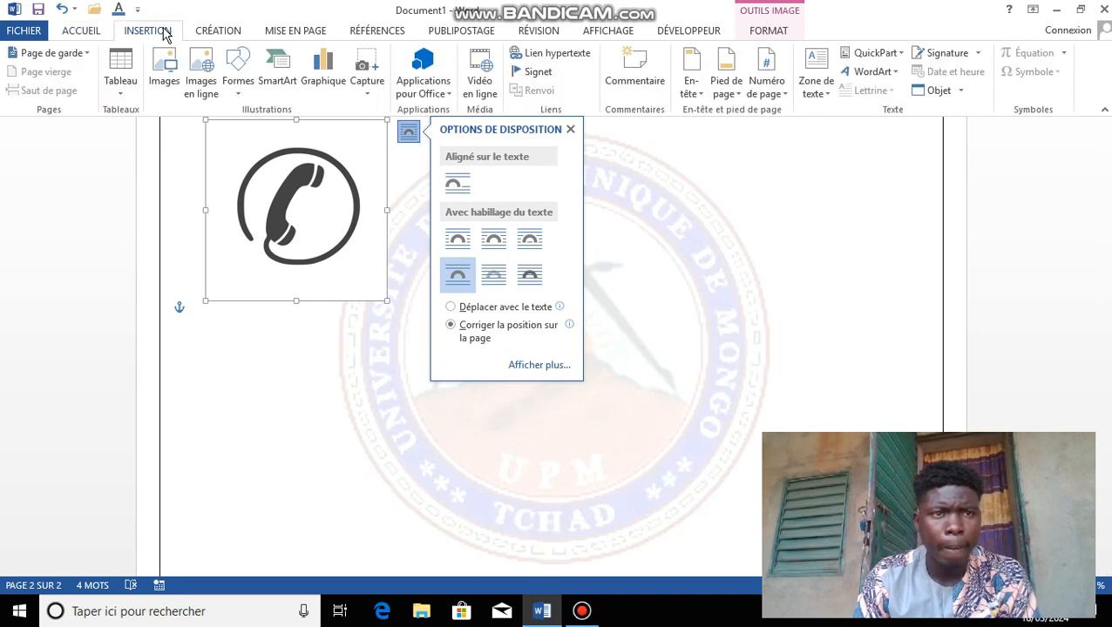
{"action": "left_click", "coordinate": [167, 70]}
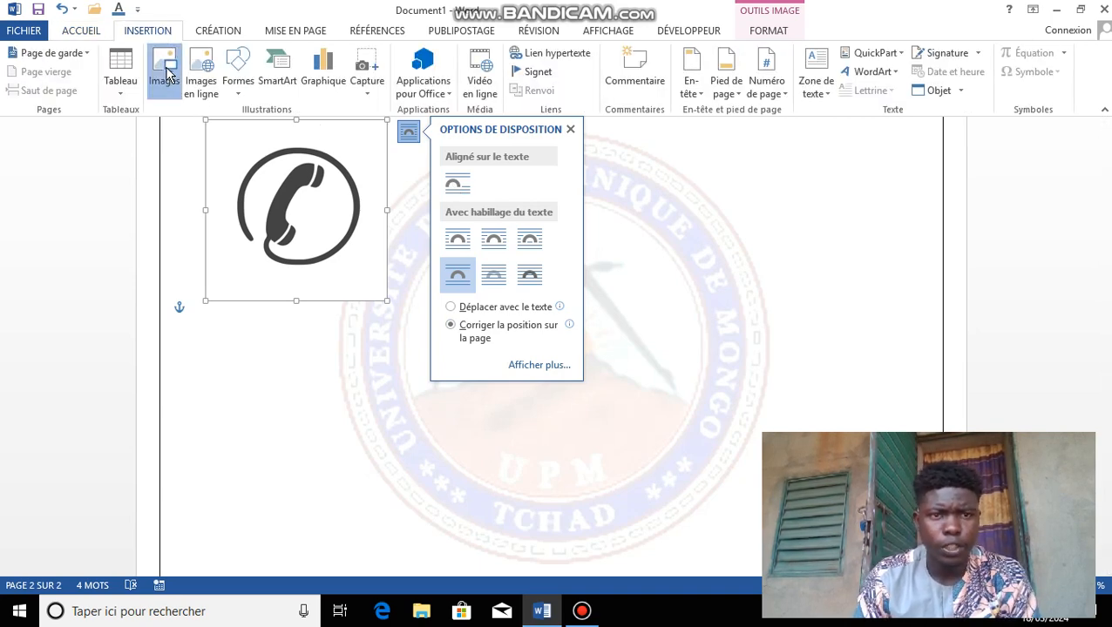
Step: Insert the location-pin picture behind the text, fixed on the page, and shrink it to 4,99 cm
{"action": "left_click", "coordinate": [464, 281]}
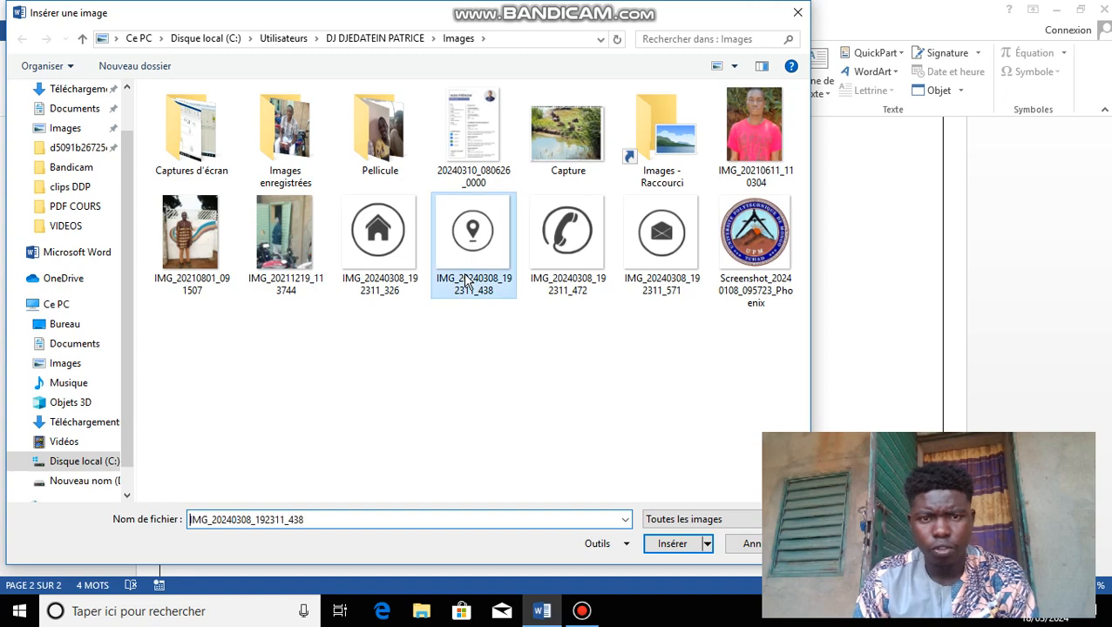
{"action": "left_click", "coordinate": [671, 543]}
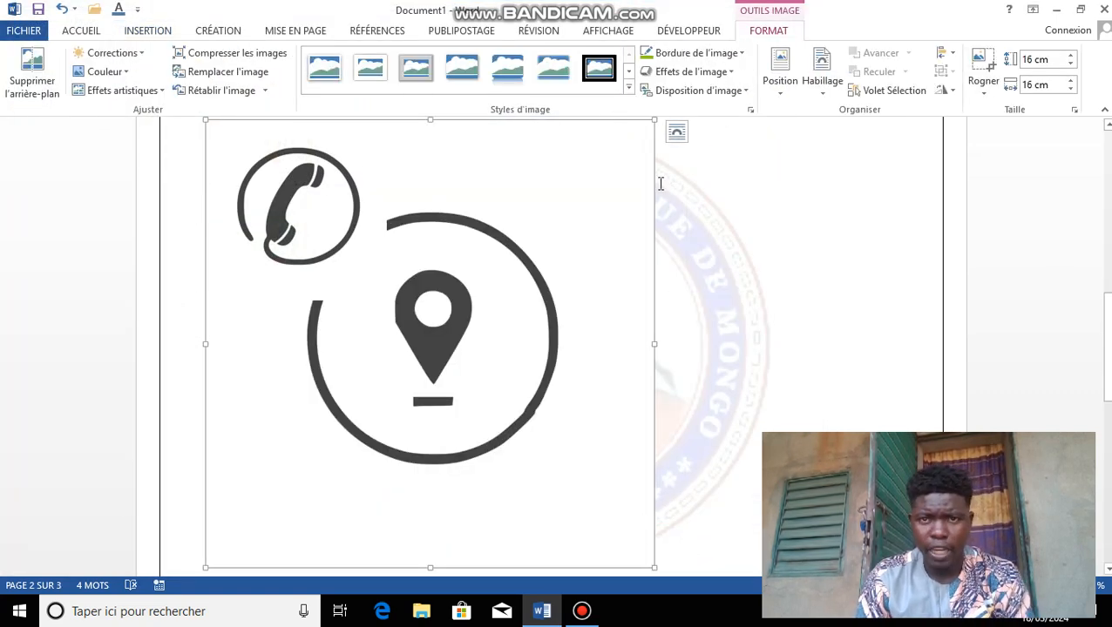
{"action": "left_click", "coordinate": [679, 133]}
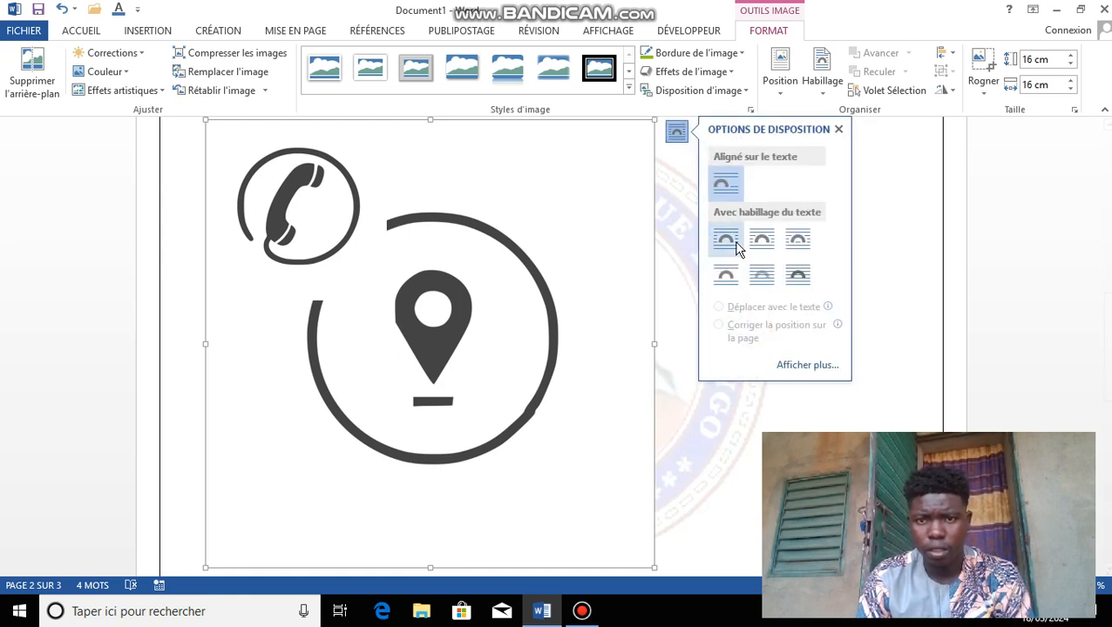
{"action": "left_click", "coordinate": [712, 290]}
{"action": "left_click", "coordinate": [718, 327]}
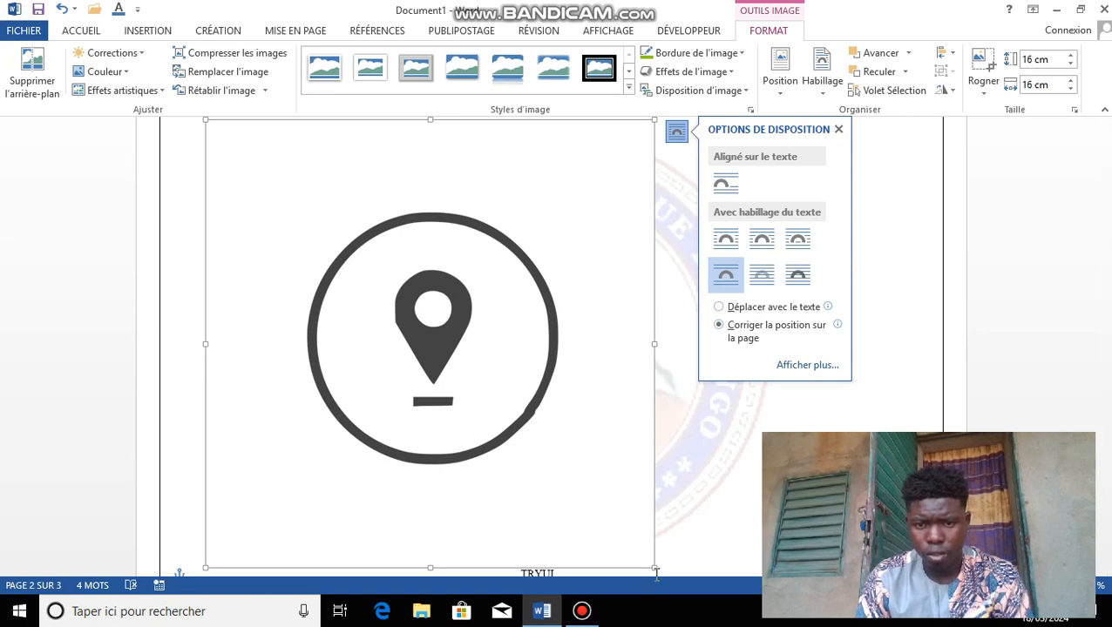
{"action": "left_click_drag", "start_coordinate": [654, 568], "coordinate": [349, 338]}
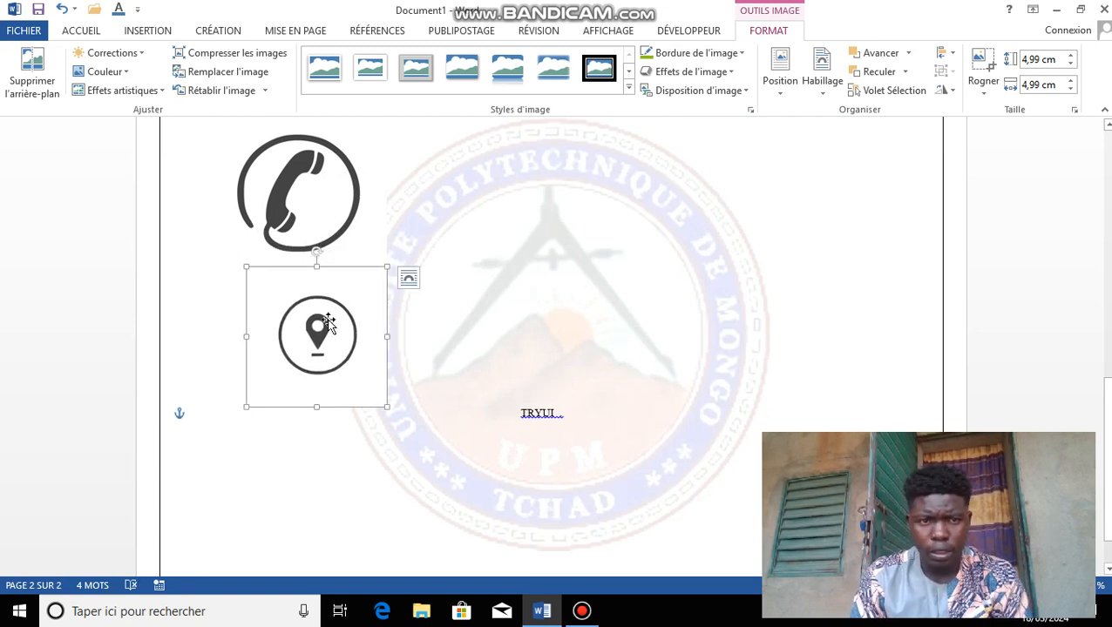
{"action": "left_click", "coordinate": [327, 224], "text": "shift"}
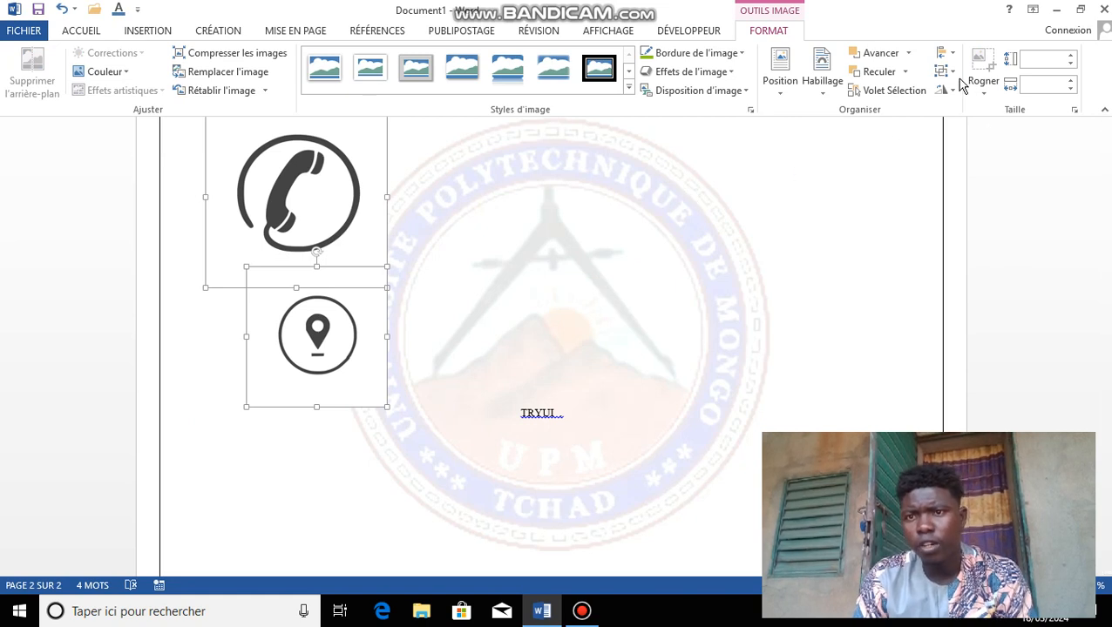
{"action": "left_click", "coordinate": [956, 75]}
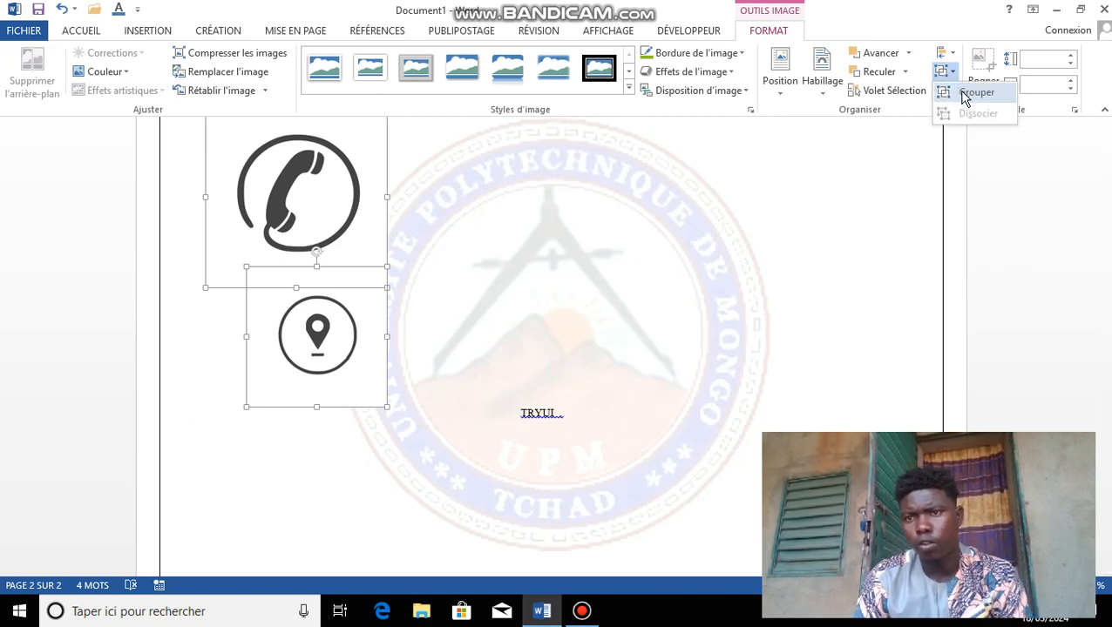
{"action": "left_click", "coordinate": [961, 92]}
{"action": "left_click", "coordinate": [948, 74]}
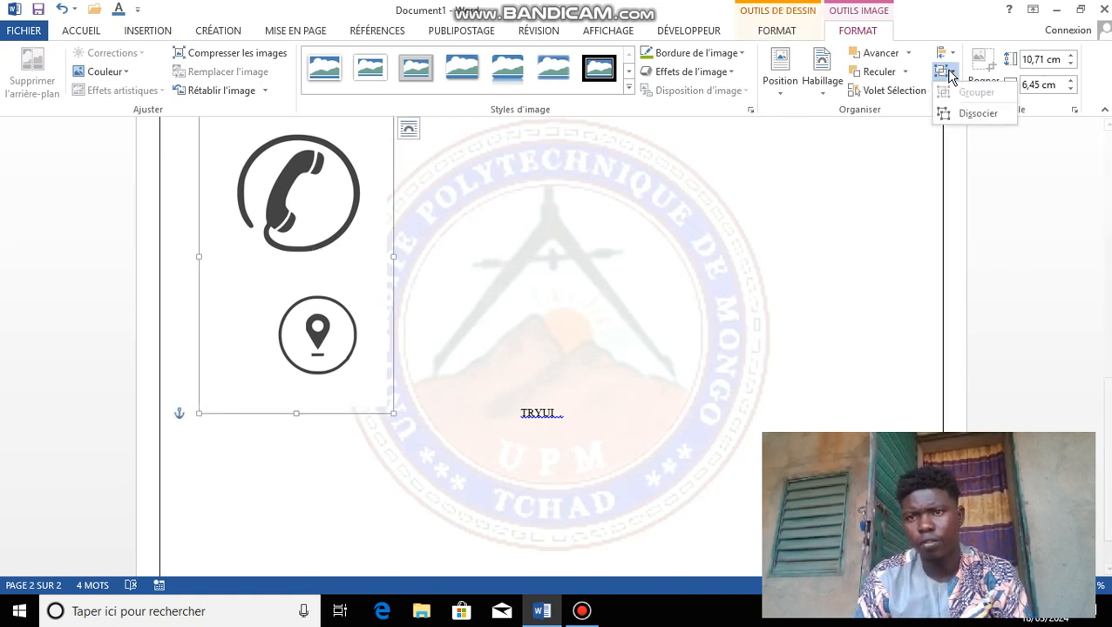
{"action": "left_click", "coordinate": [976, 114]}
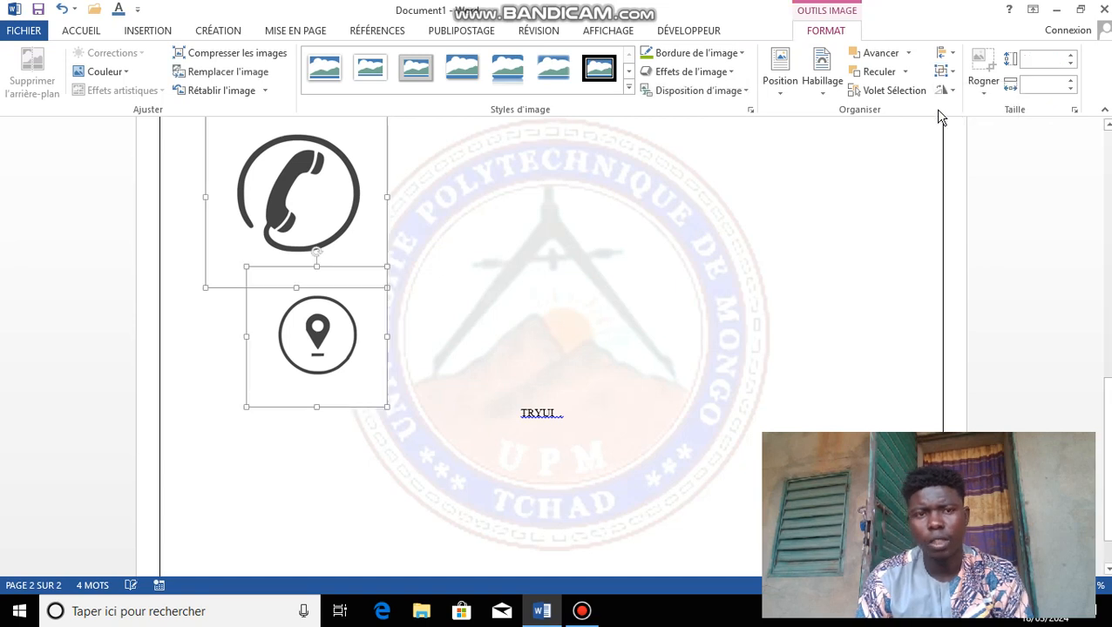
{"action": "right_click", "coordinate": [355, 240]}
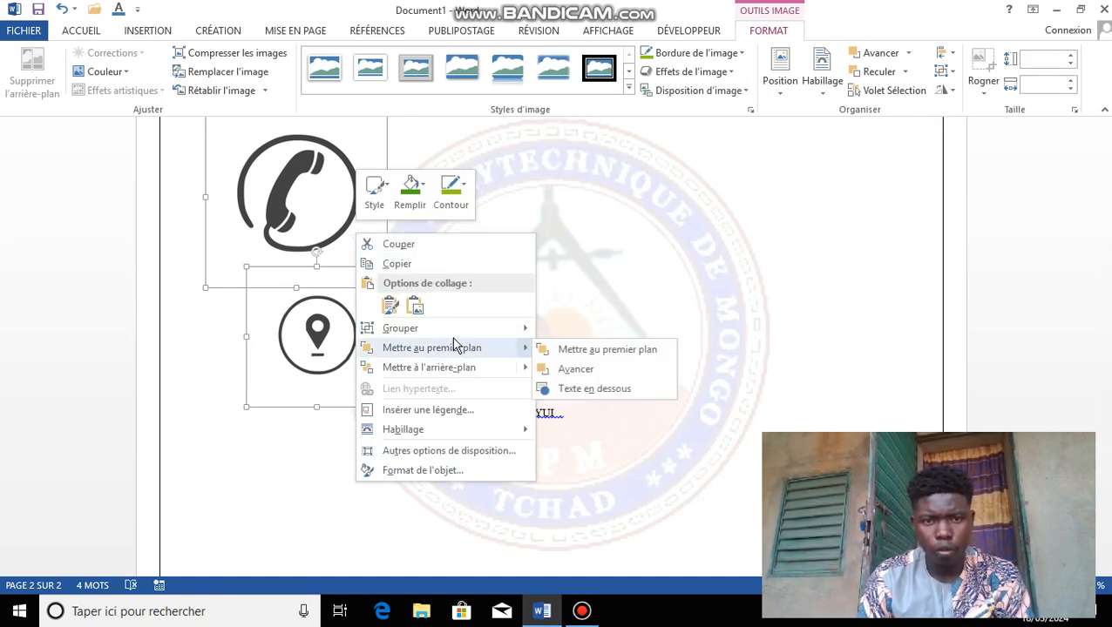
{"action": "mouse_move", "coordinate": [514, 328]}
{"action": "mouse_move", "coordinate": [503, 367]}
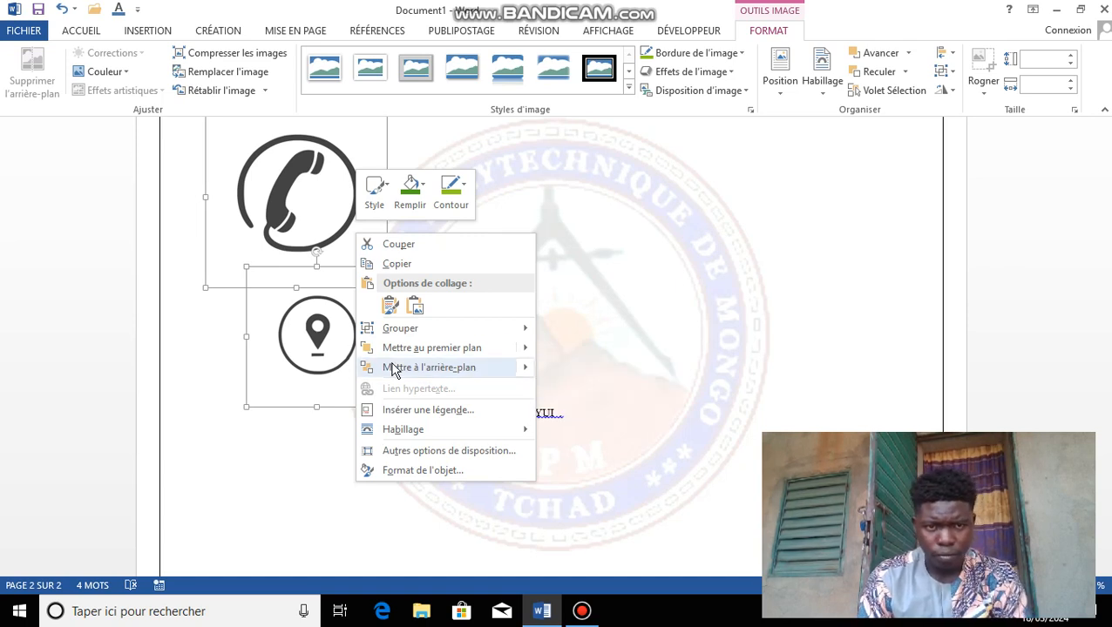
{"action": "left_click", "coordinate": [293, 320]}
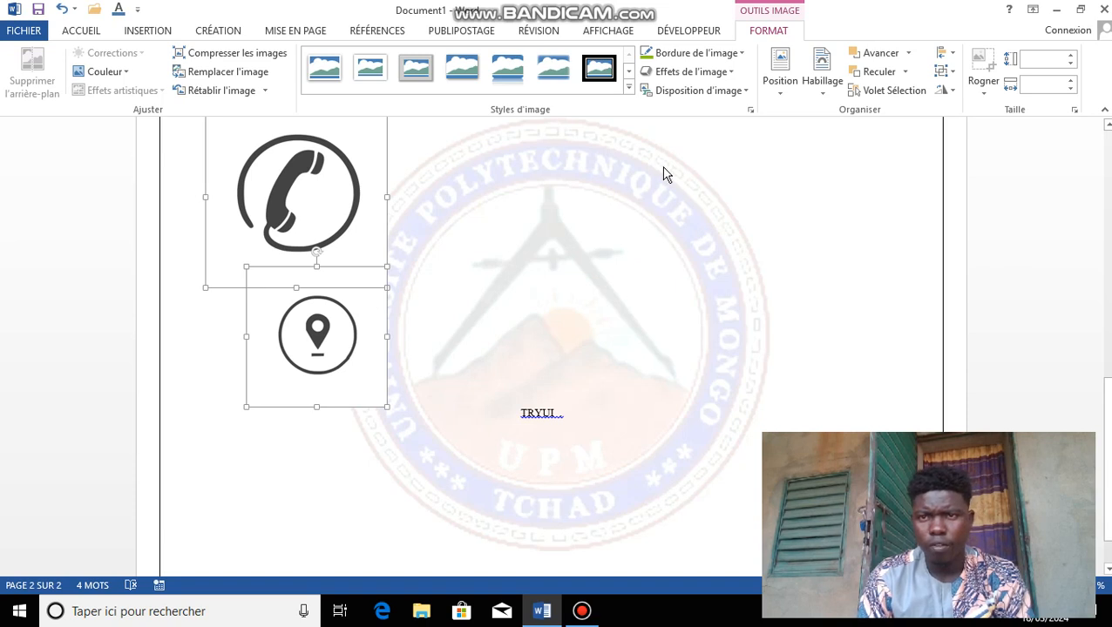
Step: Move the pin icon to the page's top-left corner and bring it to the front
{"action": "right_click", "coordinate": [350, 303]}
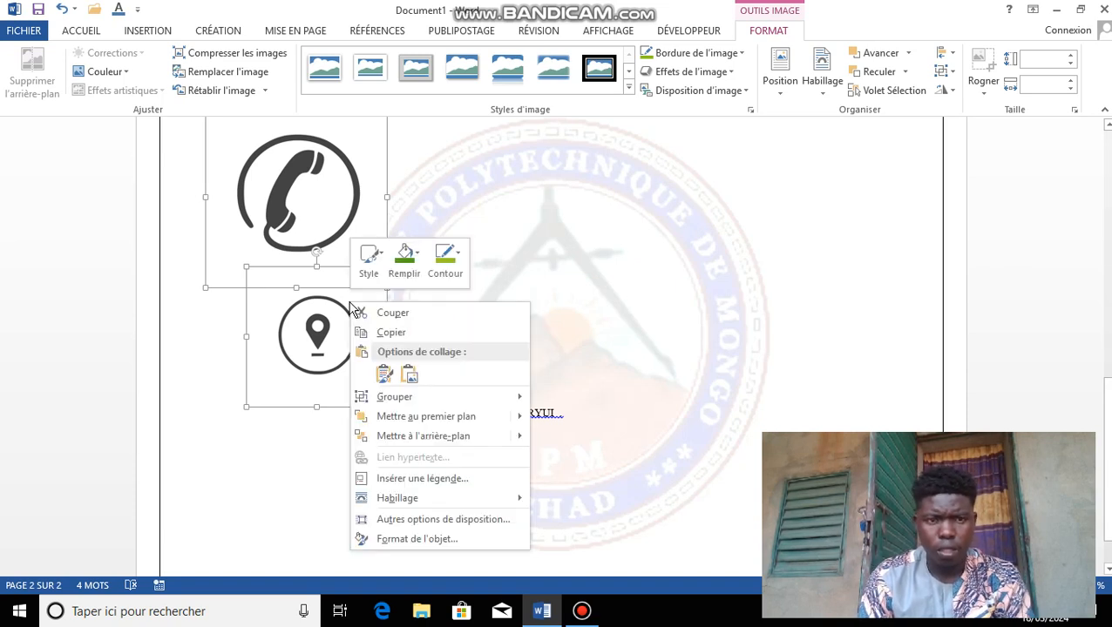
{"action": "left_click", "coordinate": [316, 366]}
{"action": "left_click_drag", "start_coordinate": [299, 300], "coordinate": [234, 229]}
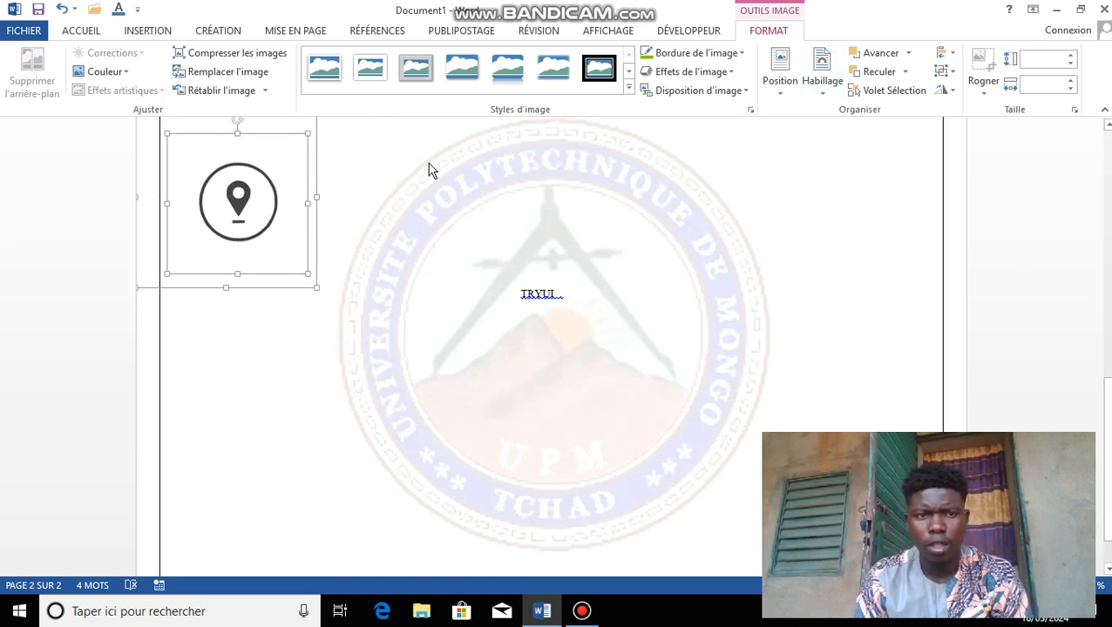
{"action": "right_click", "coordinate": [310, 175]}
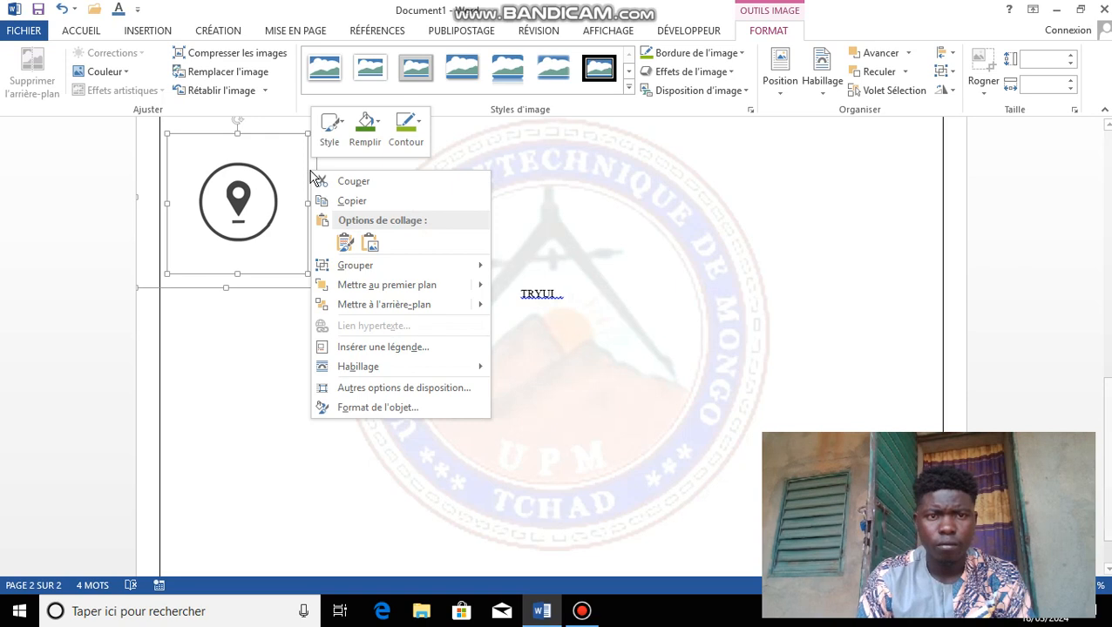
{"action": "mouse_move", "coordinate": [424, 297]}
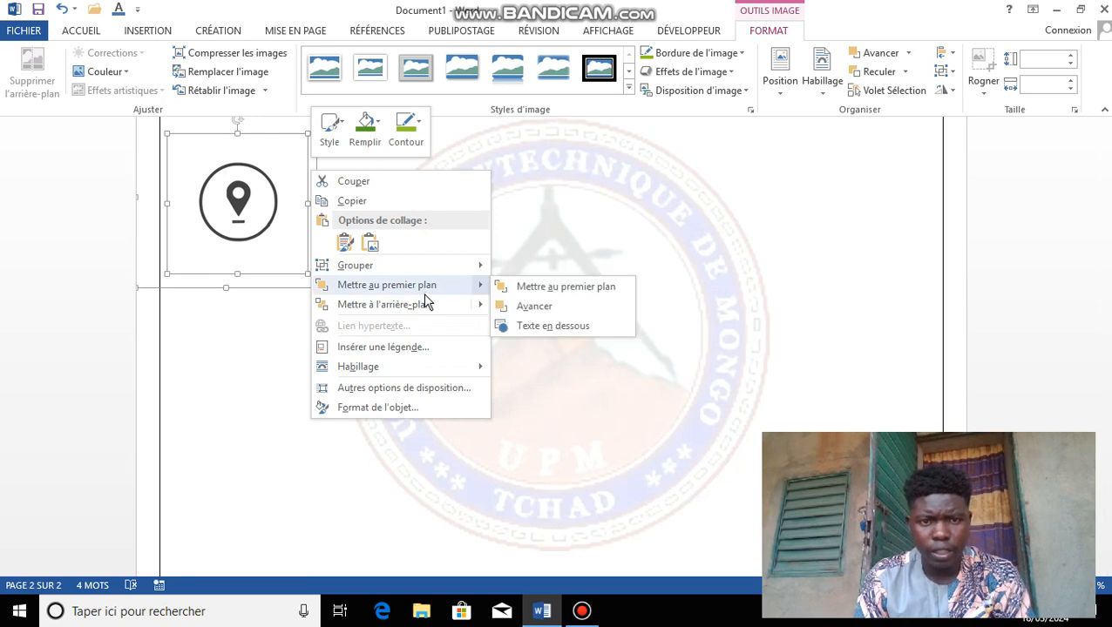
{"action": "left_click", "coordinate": [508, 290]}
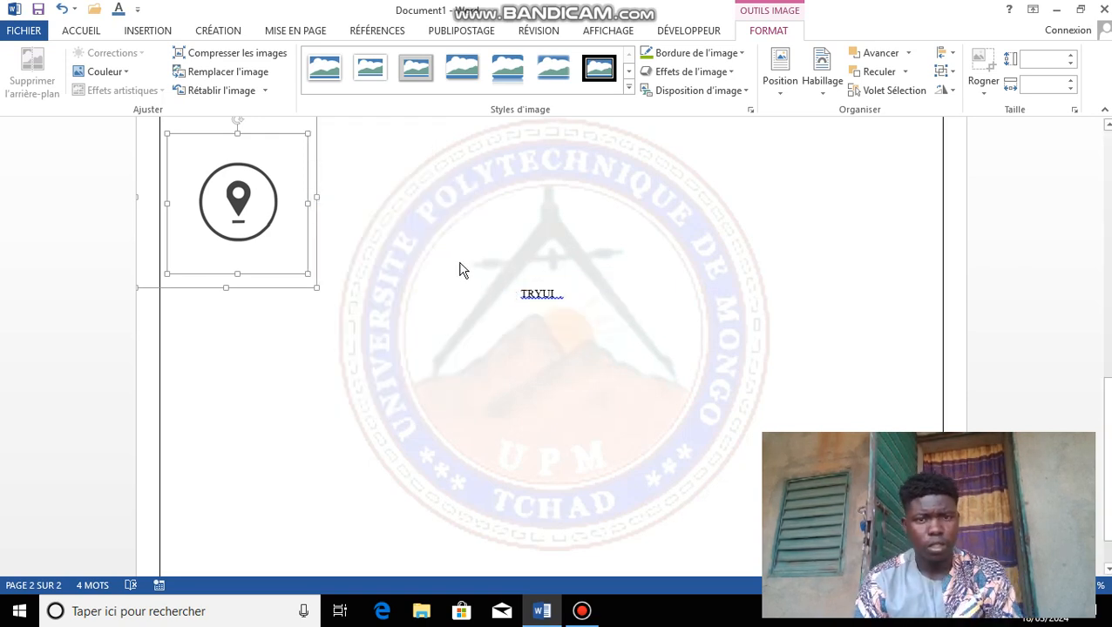
Step: Bring the pin icon to the front again and place it exactly over the phone icon
{"action": "left_click", "coordinate": [404, 291]}
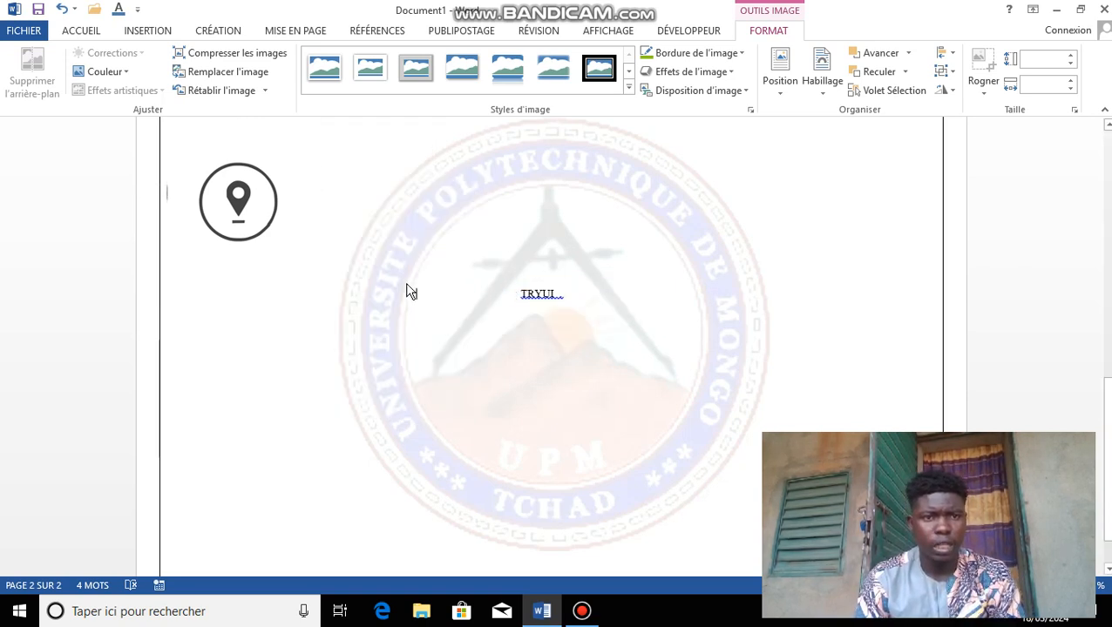
{"action": "left_click", "coordinate": [264, 212]}
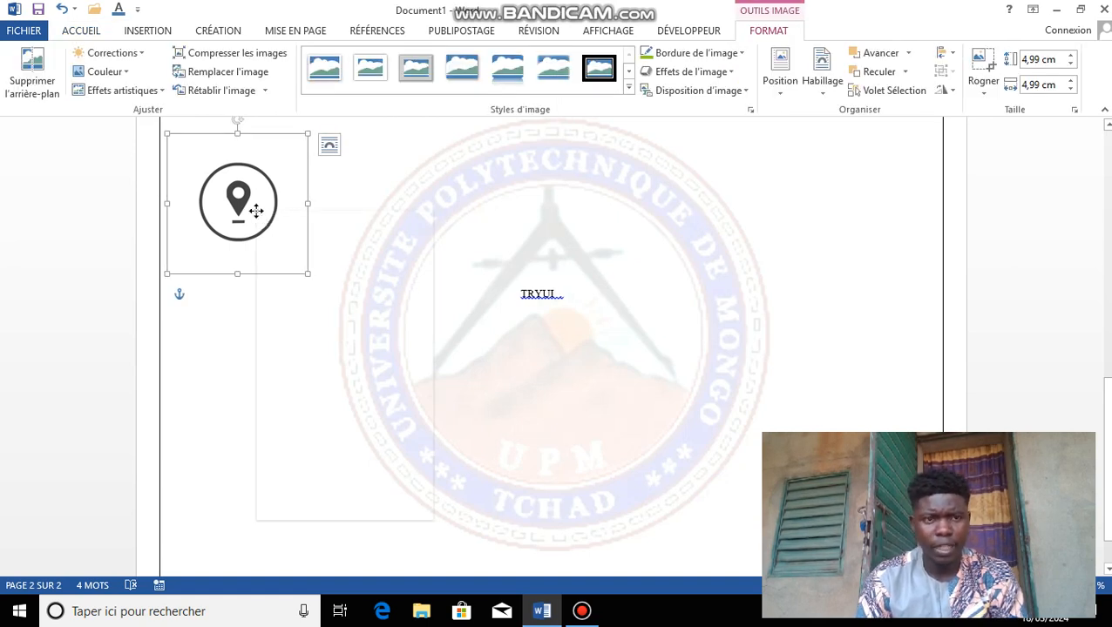
{"action": "right_click", "coordinate": [257, 213]}
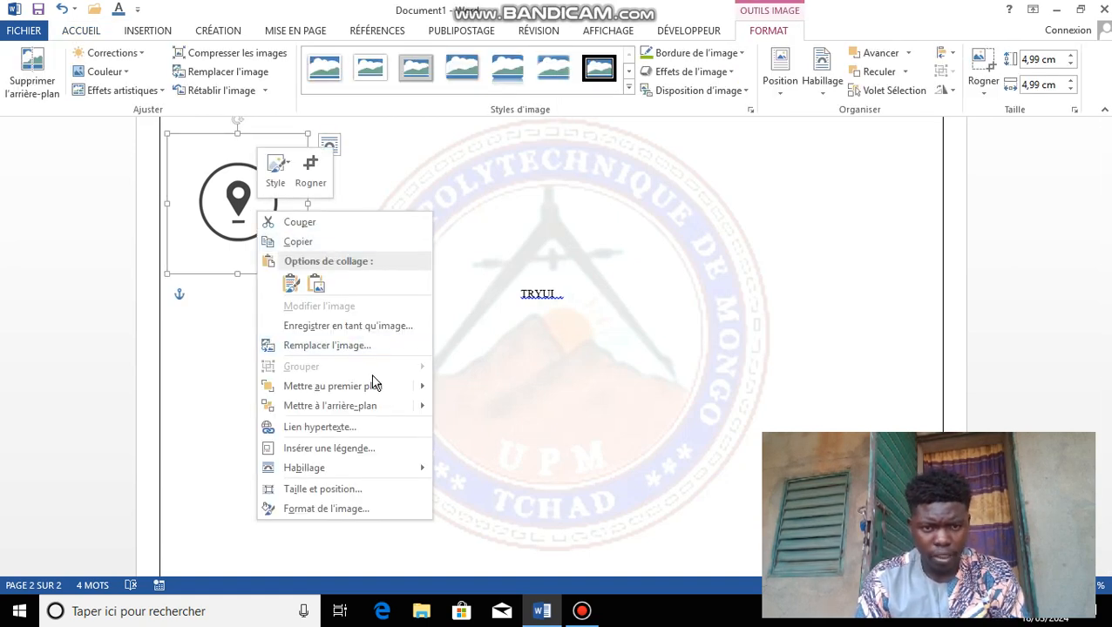
{"action": "mouse_move", "coordinate": [403, 388]}
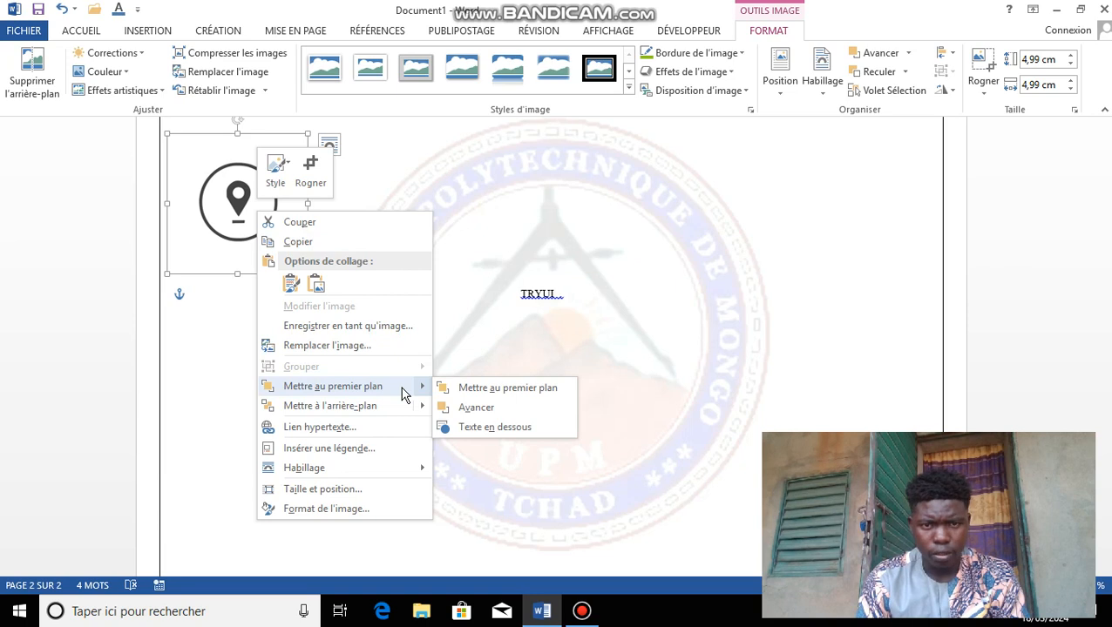
{"action": "left_click", "coordinate": [474, 389]}
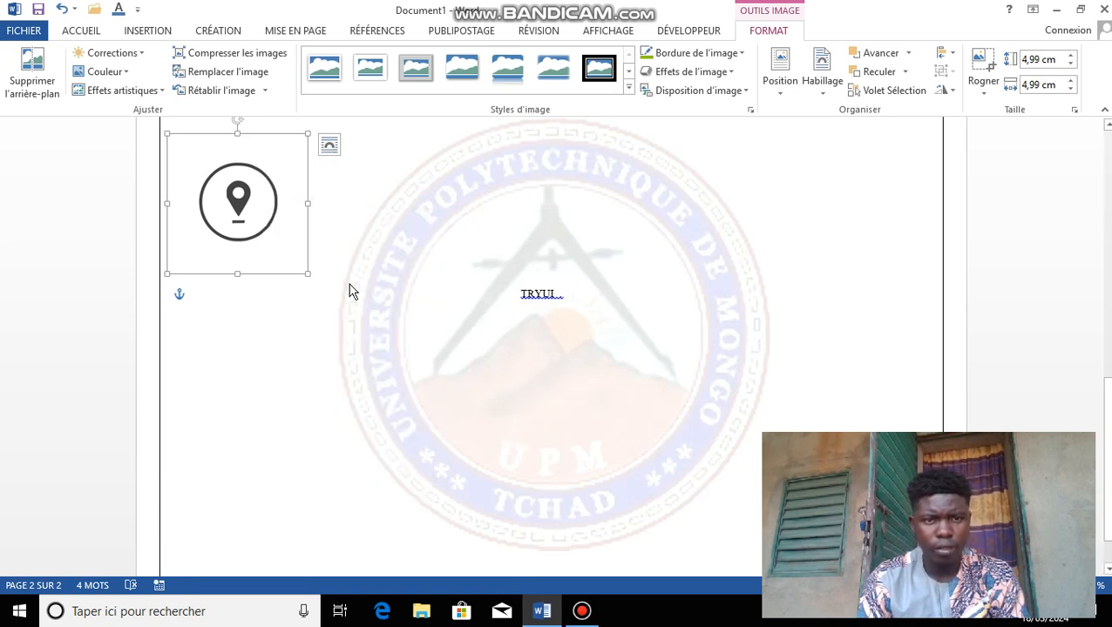
{"action": "left_click_drag", "start_coordinate": [285, 197], "coordinate": [444, 233]}
{"action": "left_click_drag", "start_coordinate": [321, 229], "coordinate": [275, 194]}
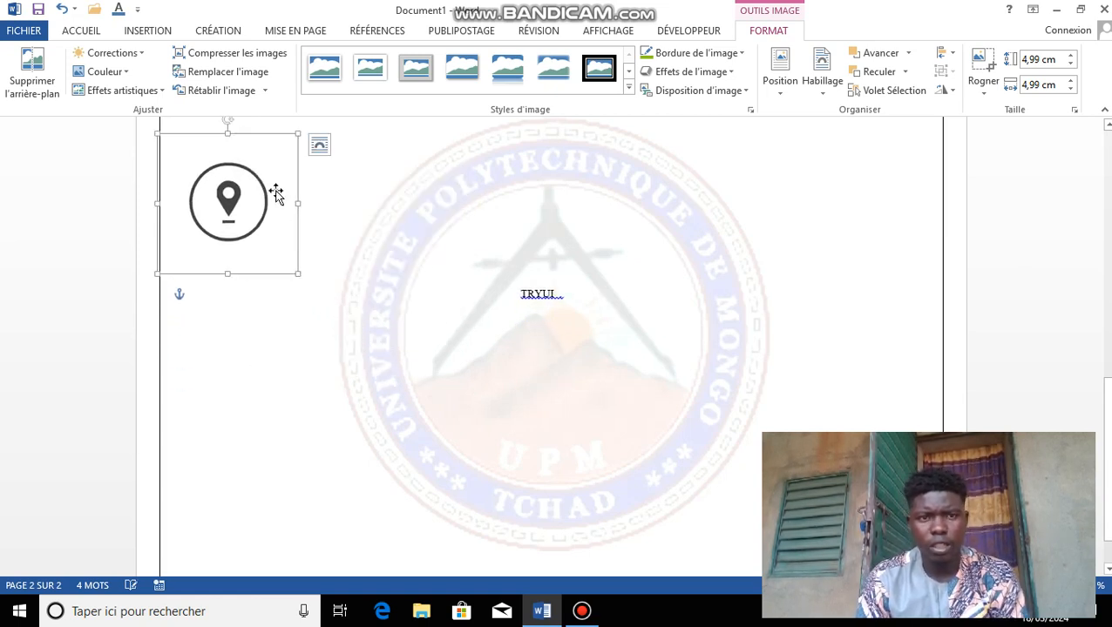
{"action": "right_click", "coordinate": [275, 190]}
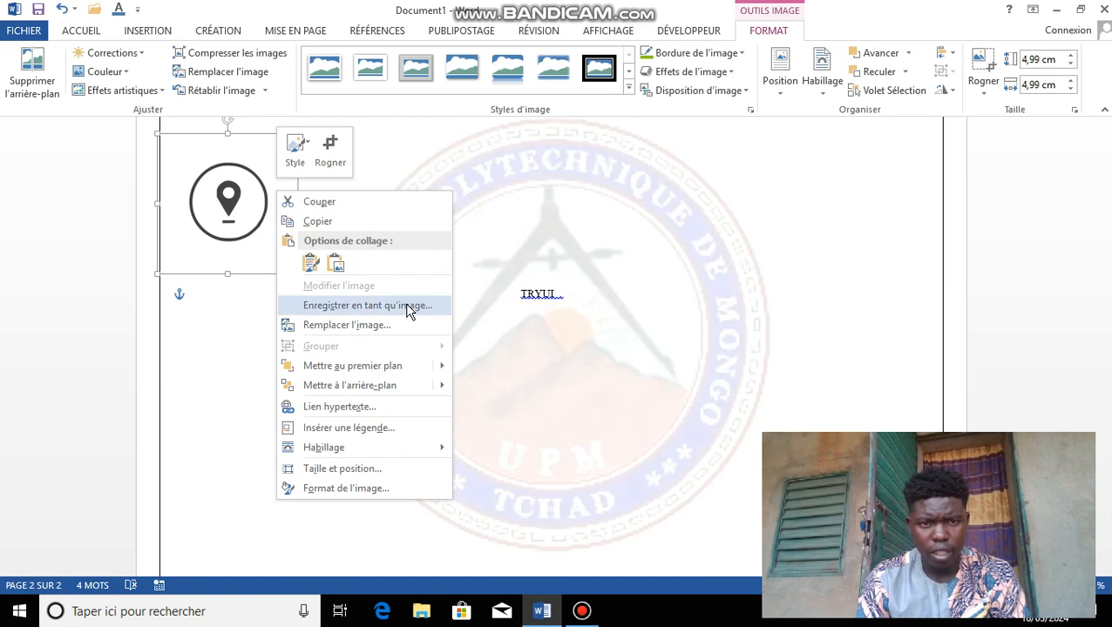
{"action": "mouse_move", "coordinate": [442, 366]}
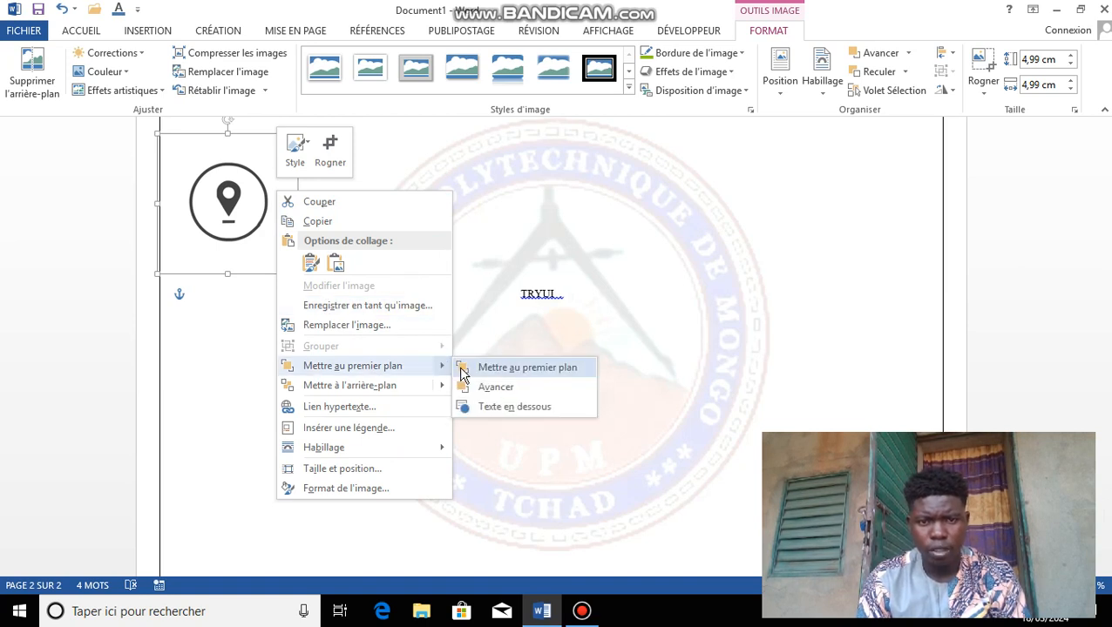
{"action": "left_click", "coordinate": [482, 376]}
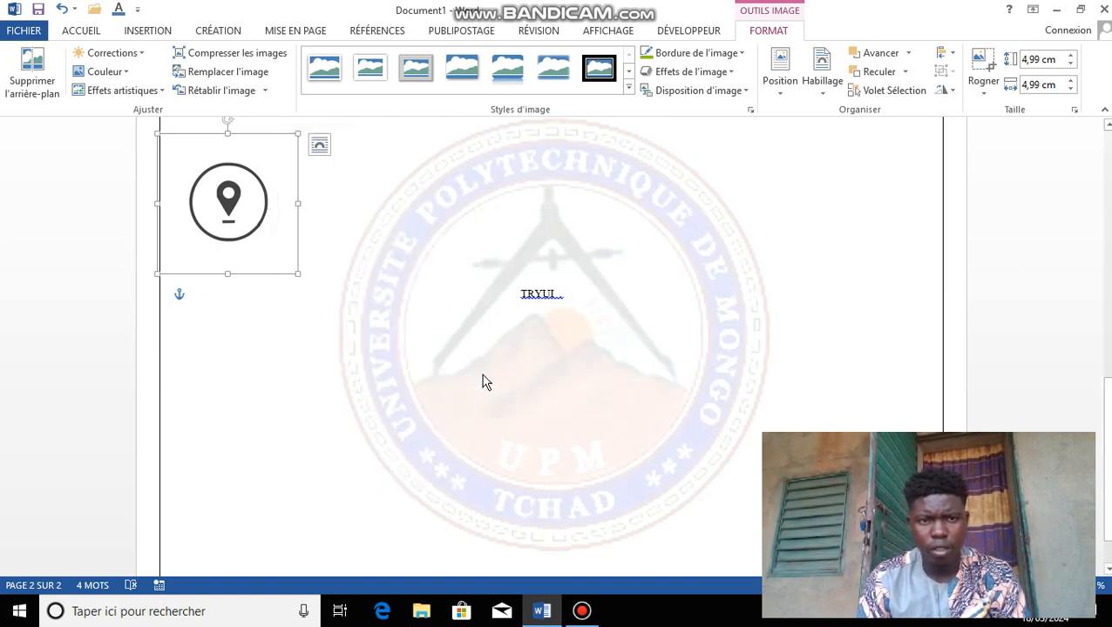
{"action": "left_click", "coordinate": [891, 77]}
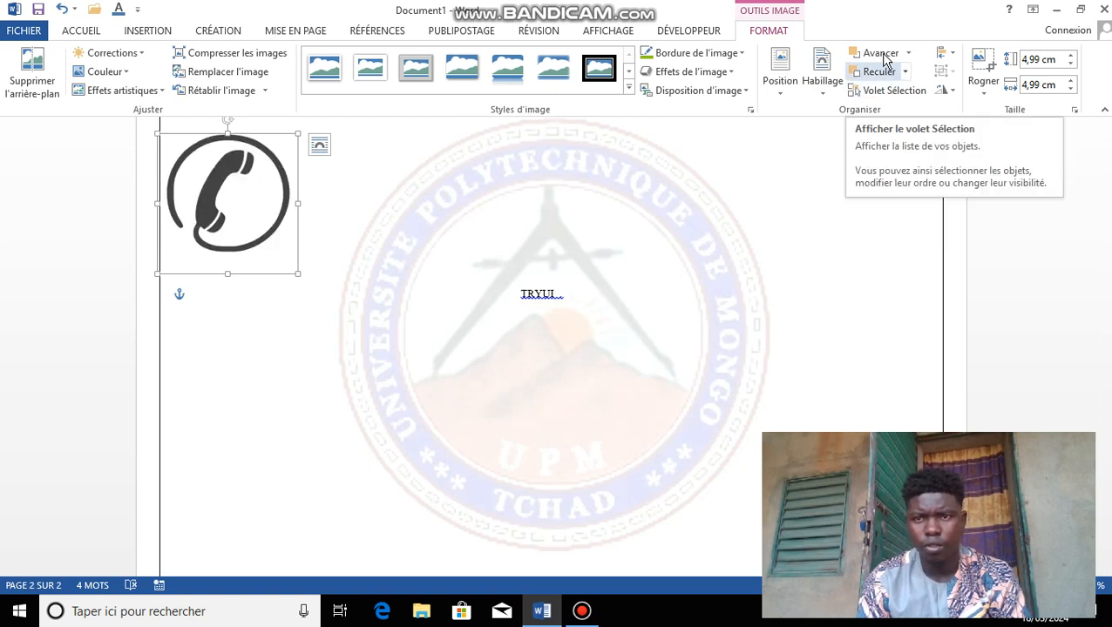
{"action": "left_click", "coordinate": [881, 52]}
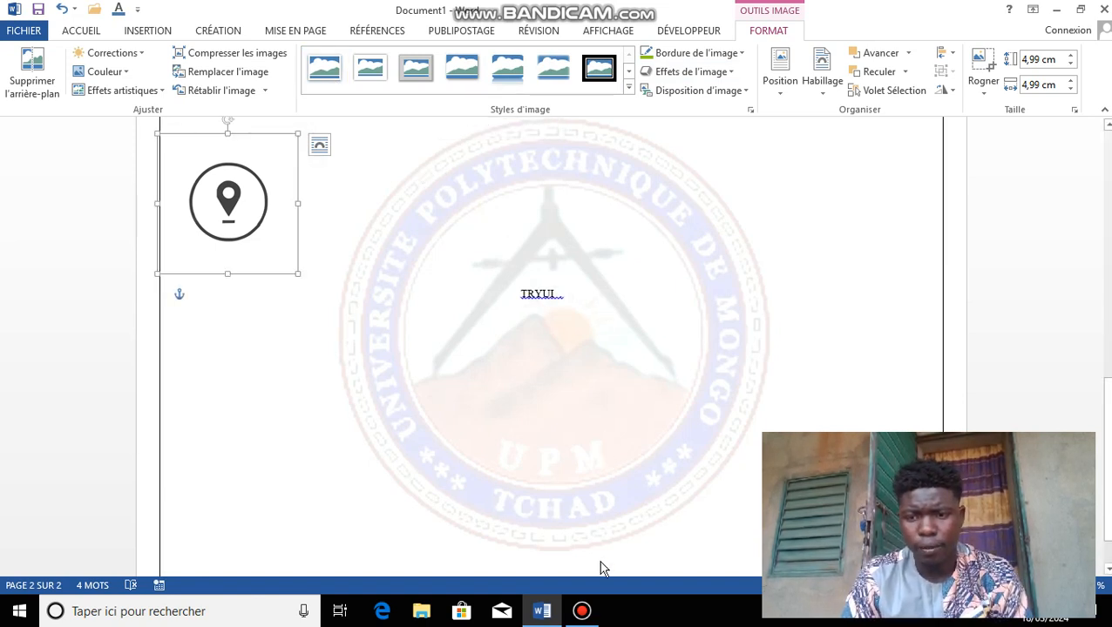
Step: Restore Bandicam's main window from the taskbar to show its recorded videos list
{"action": "mouse_move", "coordinate": [582, 613]}
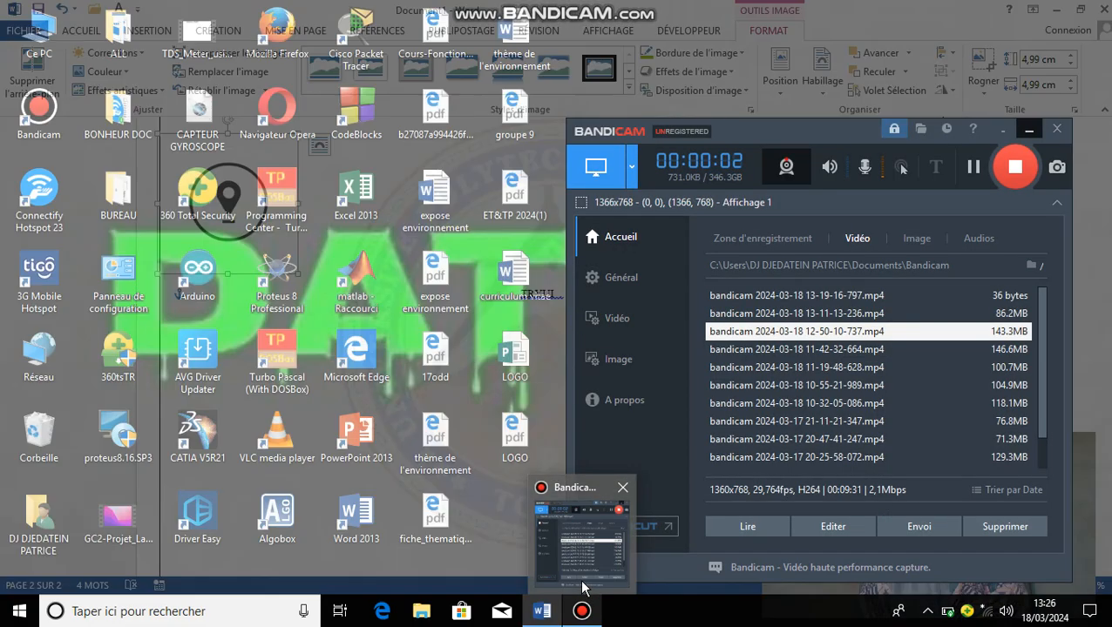
{"action": "left_click", "coordinate": [582, 532]}
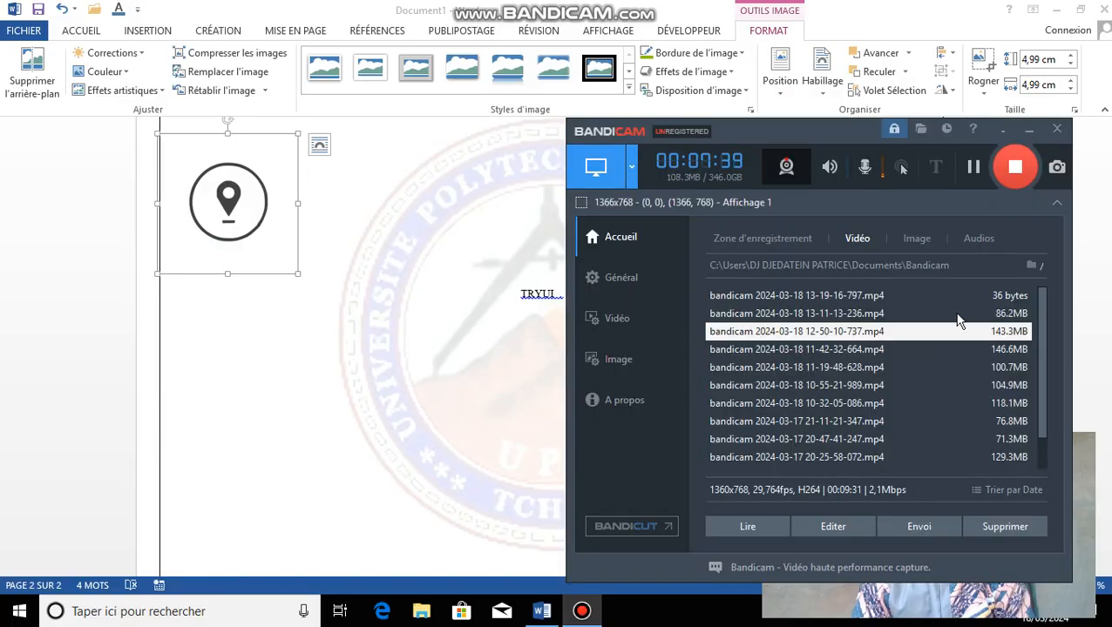